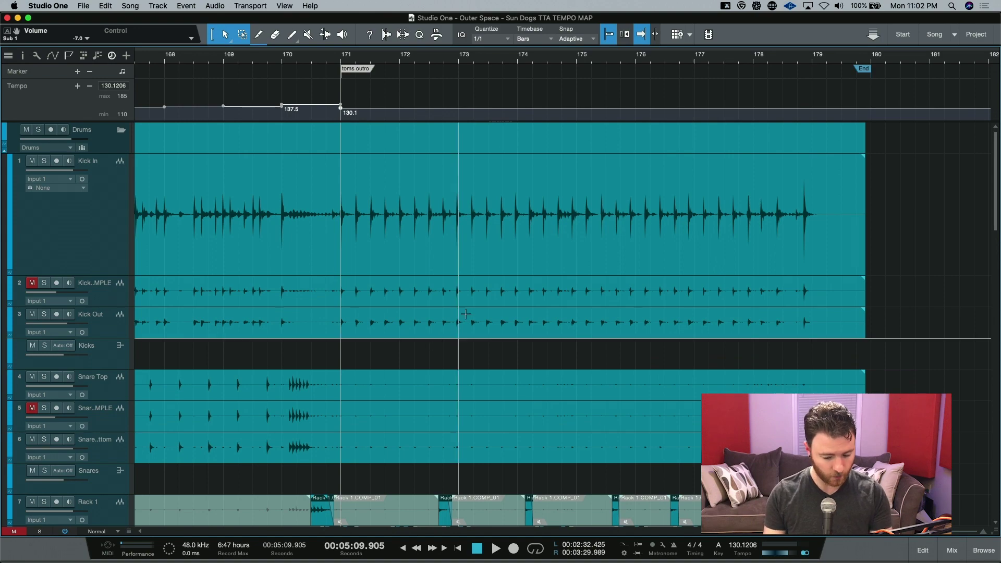
# Zoom out across the song and solo the Drums folder.
pyautogui.press('w')
pyautogui.press('w')
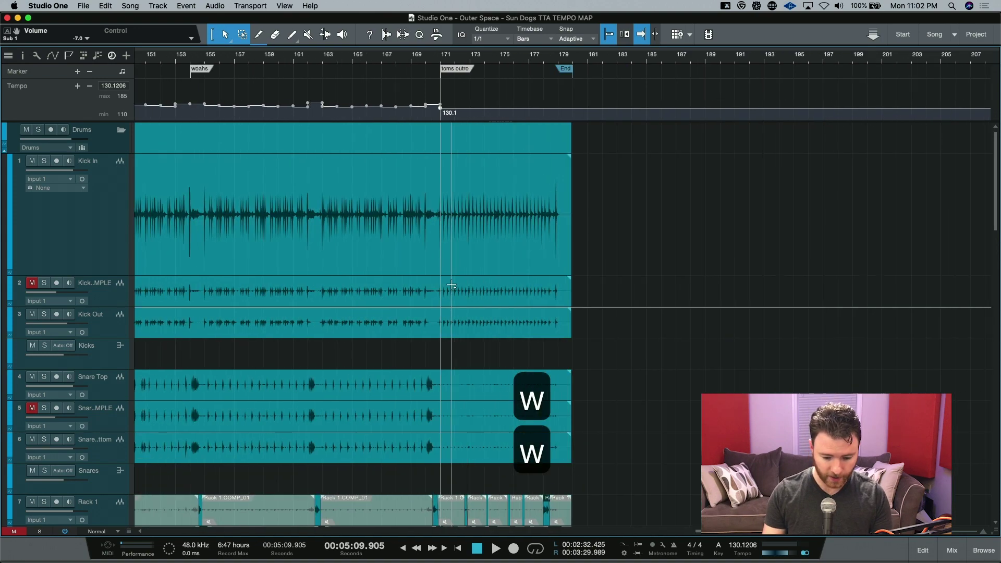
pyautogui.press('w')
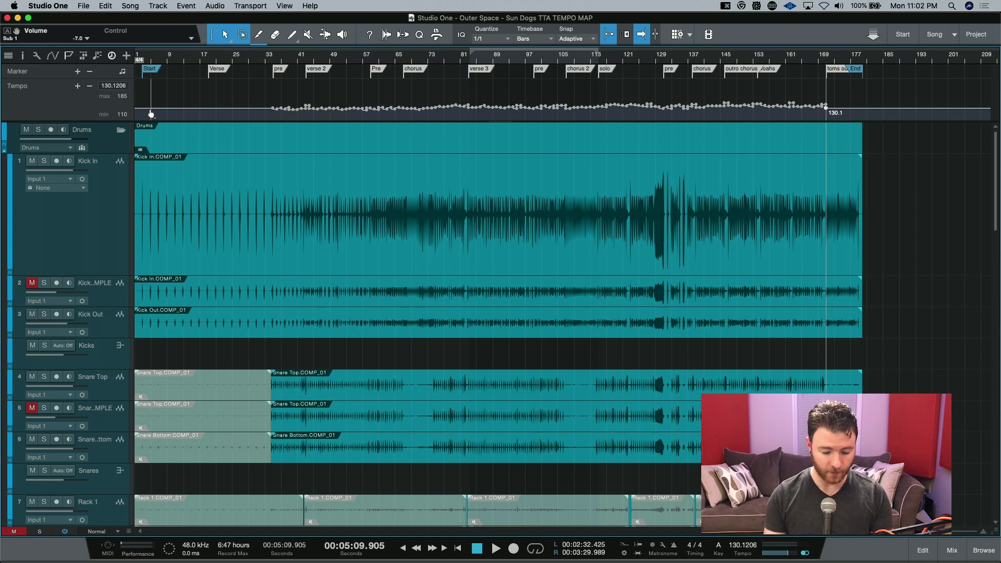
pyautogui.click(183, 58)
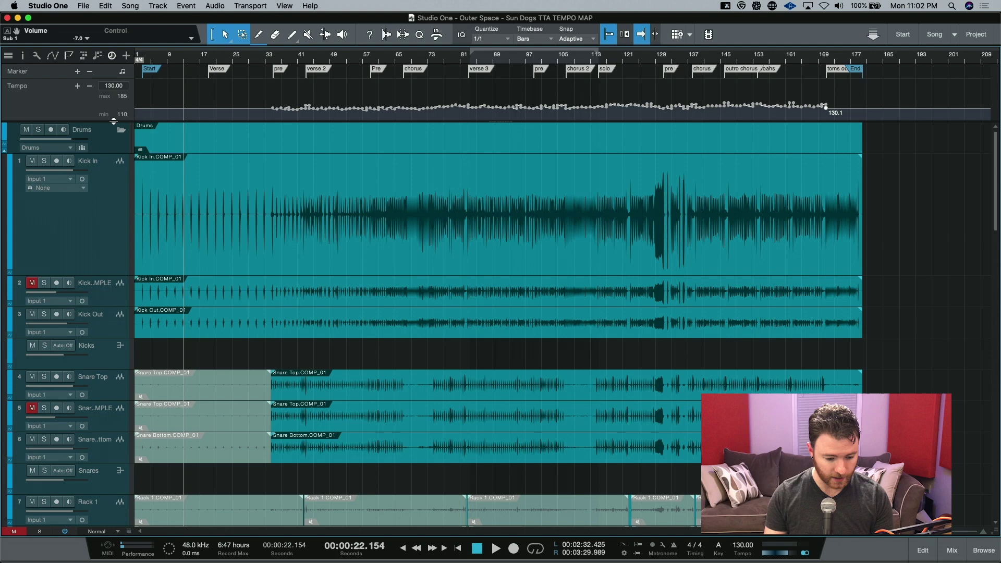
pyautogui.click(38, 130)
# Play the song from the Start marker to check the tempo map, then stop.
pyautogui.click(156, 71)
pyautogui.press('space')
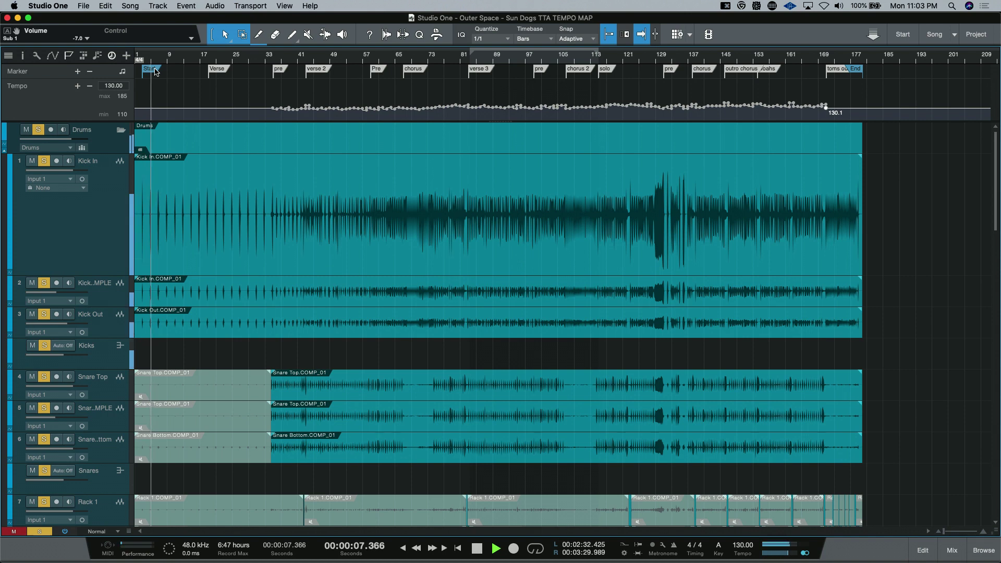
pyautogui.press('space')
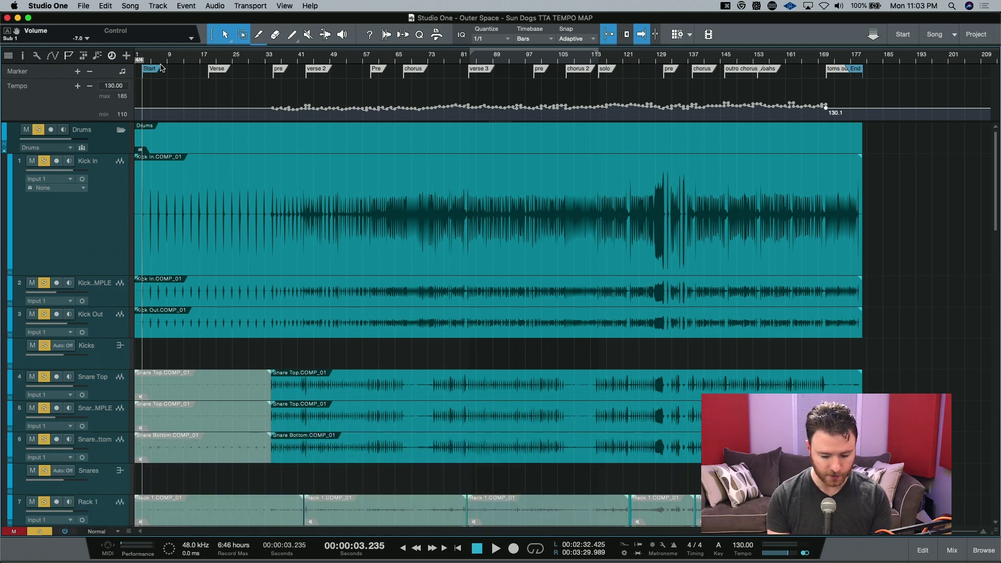
# Jump past the Verse marker to the pre marker at bar 35 and zoom in.
pyautogui.press('n')
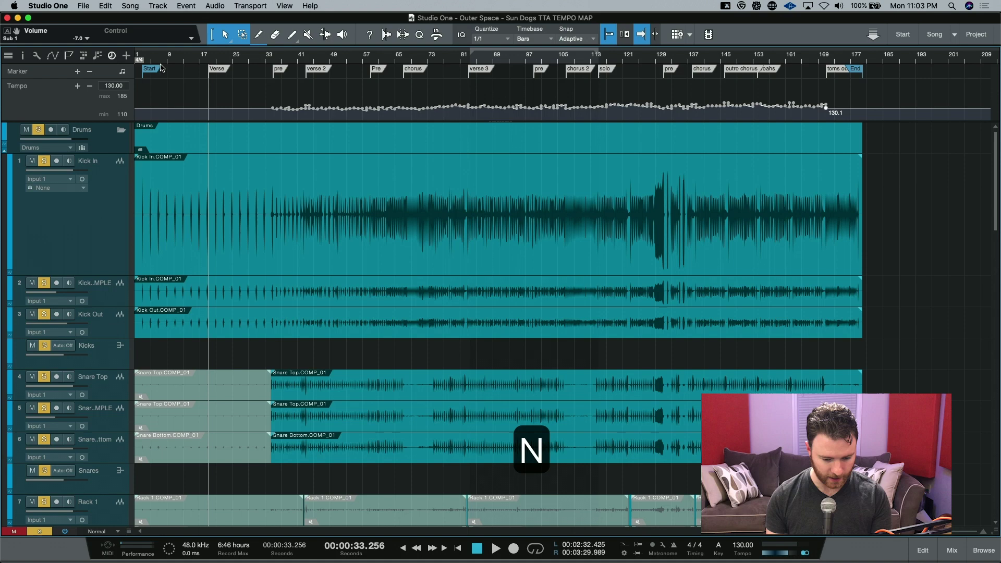
pyautogui.press('n')
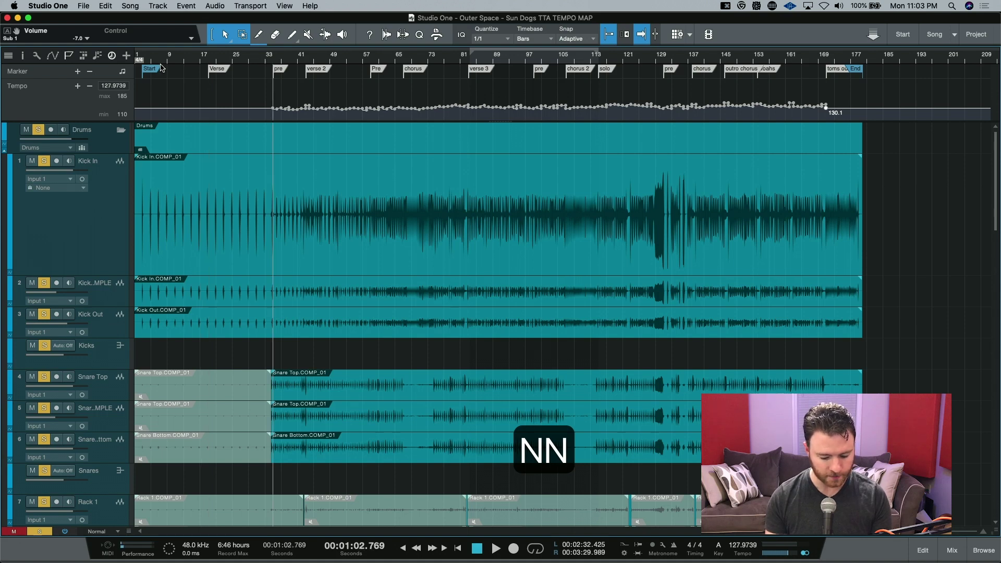
pyautogui.press('e')
pyautogui.press('e')
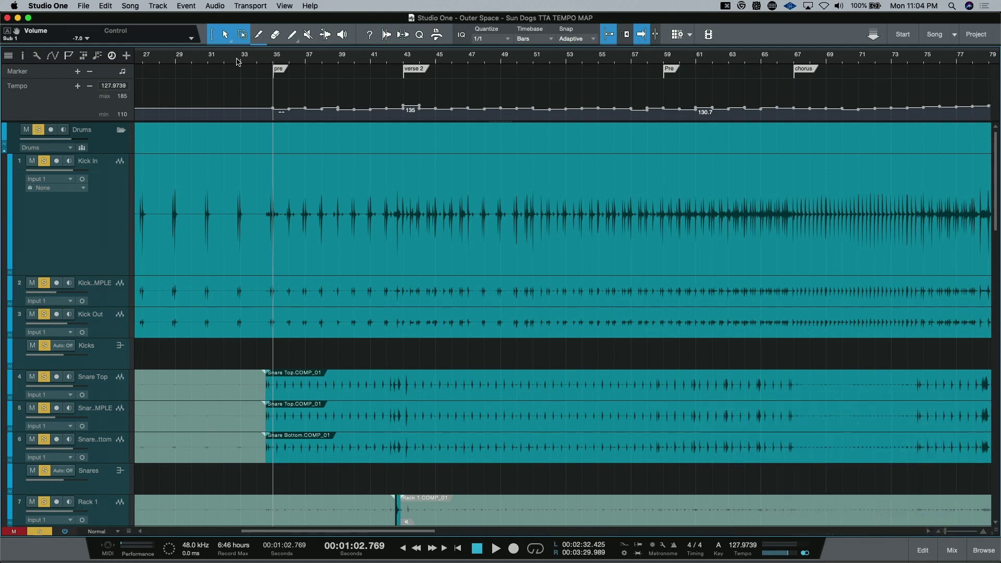
# Audition the pre section from bar 35, then zoom in to its individual beats.
pyautogui.press('space')
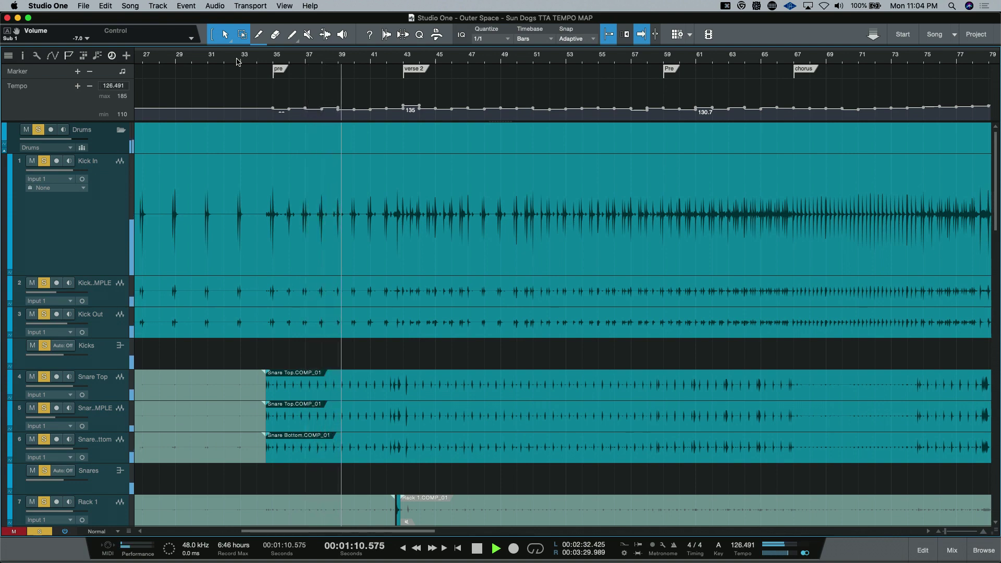
pyautogui.press('space')
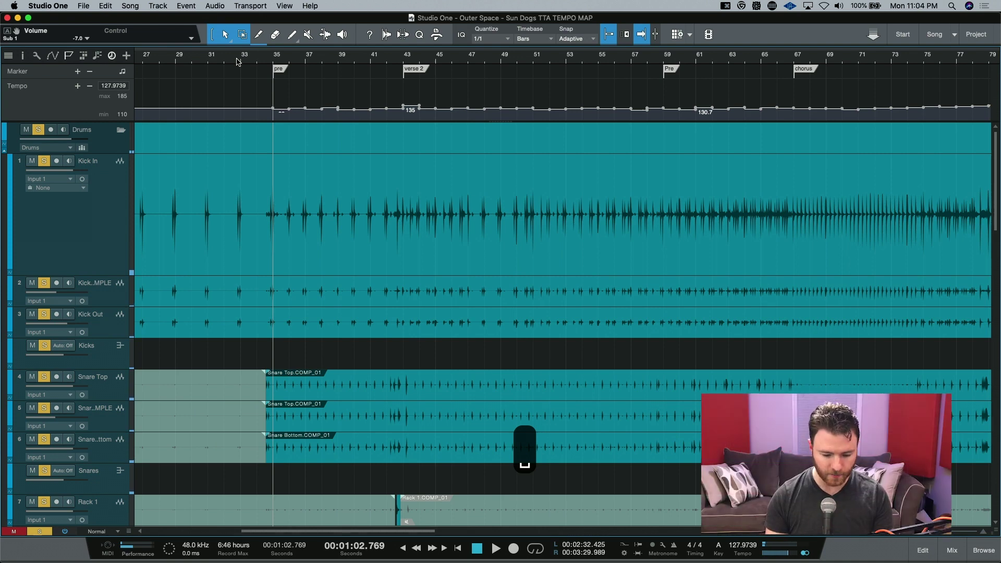
pyautogui.press('e')
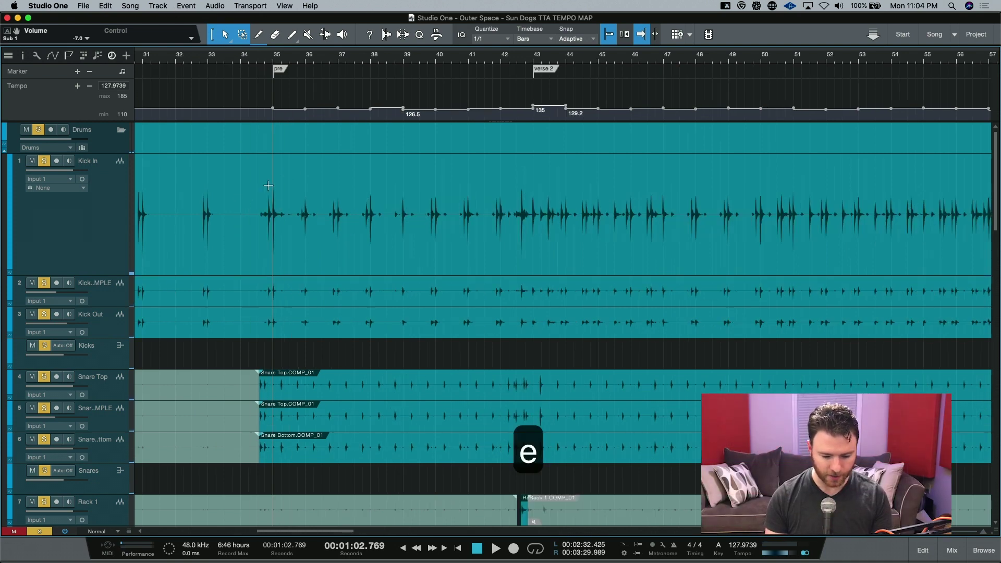
pyautogui.press('e')
pyautogui.press('e')
pyautogui.press('e')
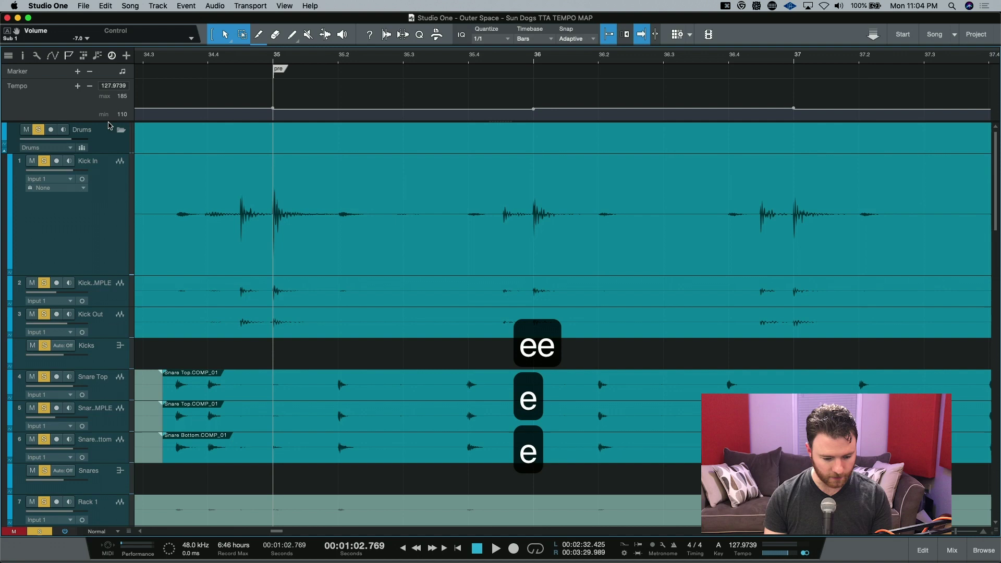
# Enlarge the Tempo track and zoom out to read tempo points across bars 33 to 85.
pyautogui.moveTo(107, 122); pyautogui.dragTo(102, 264)
pyautogui.hscroll(2, 272, 198)
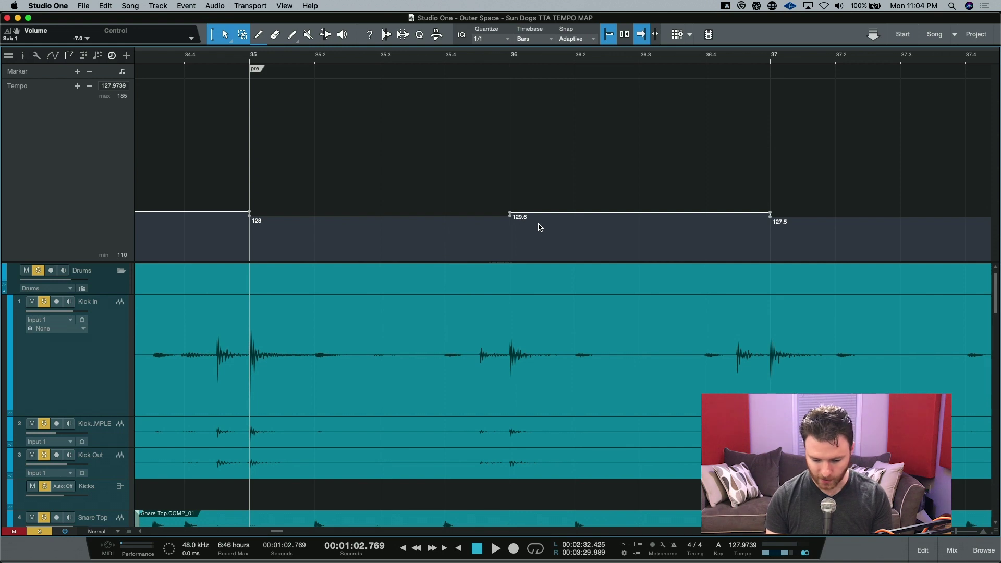
pyautogui.hscroll(3, 600, 230)
pyautogui.hscroll(4, 641, 222)
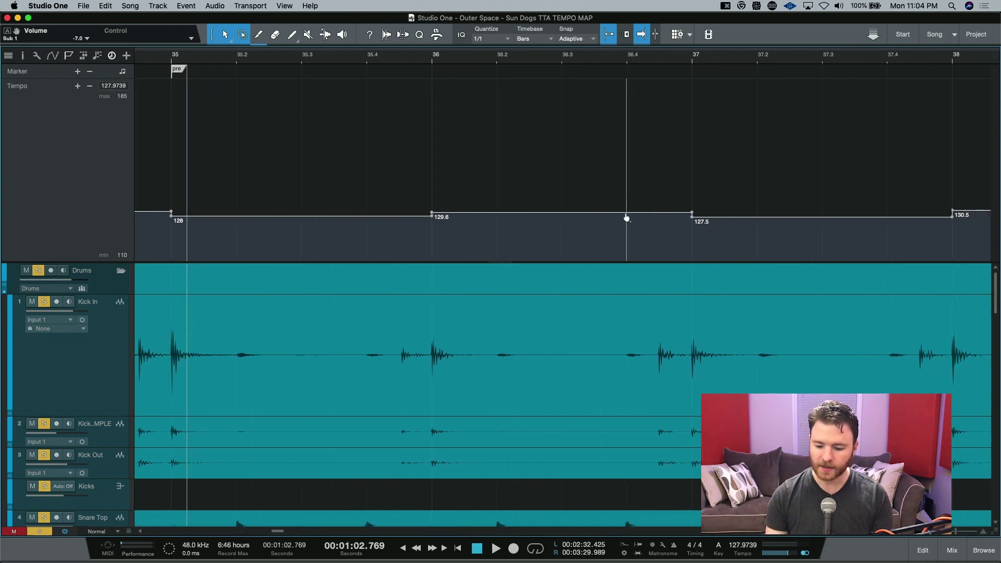
pyautogui.hscroll(12, 616, 208)
pyautogui.press('w')
pyautogui.press('w')
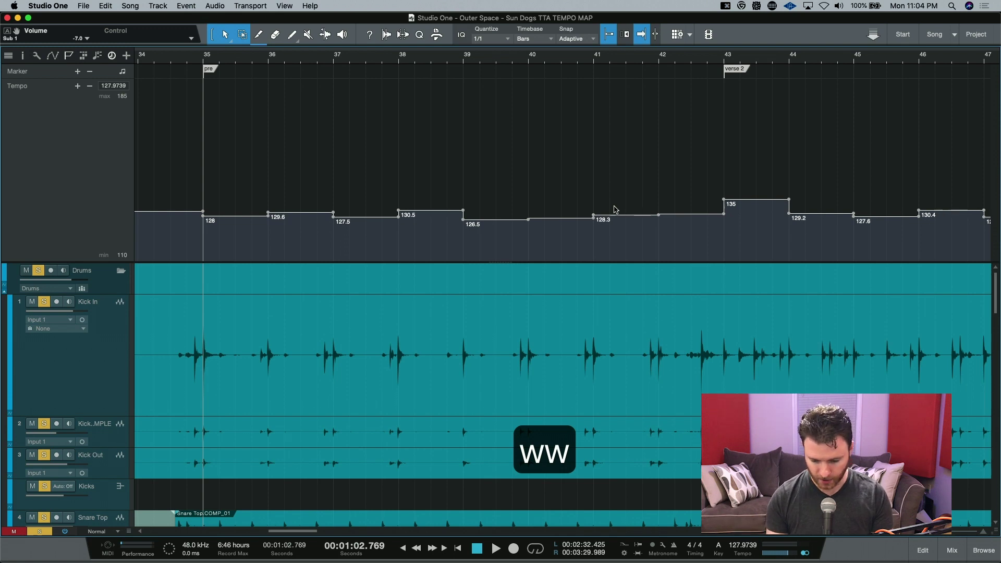
pyautogui.press('w')
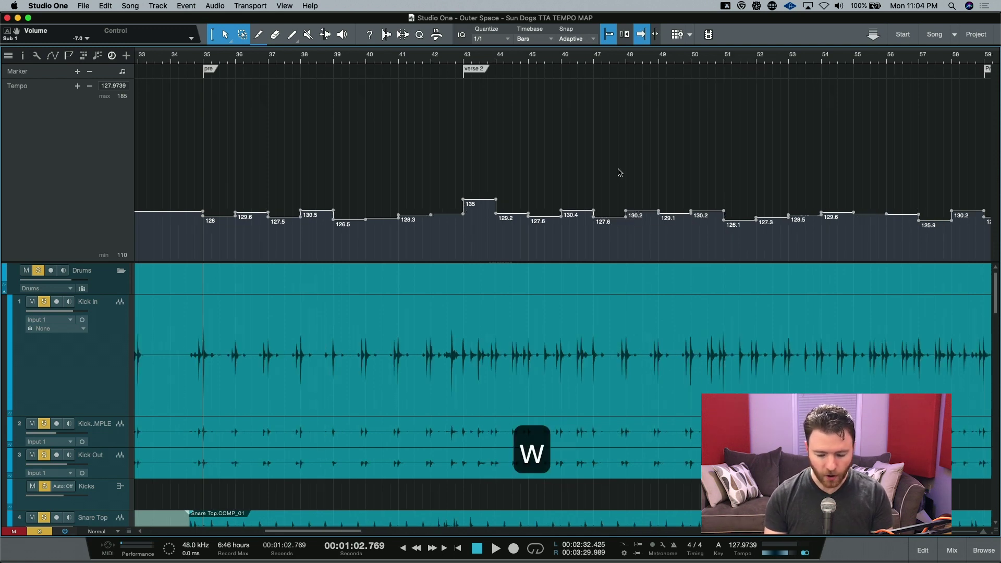
pyautogui.press('w')
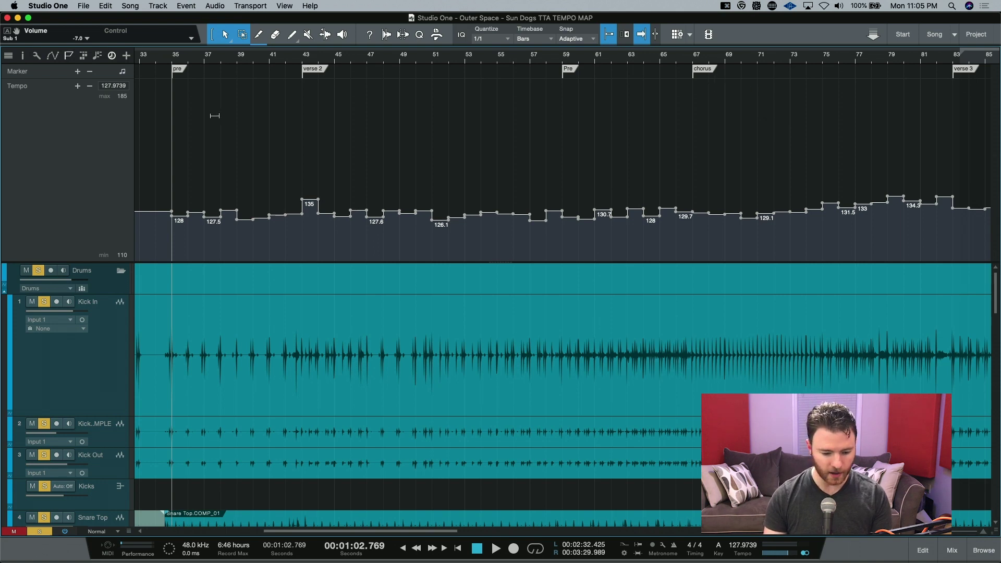
# Audition drums from bar 35 and bar 75, then zoom out to the whole tempo curve.
pyautogui.press('space')
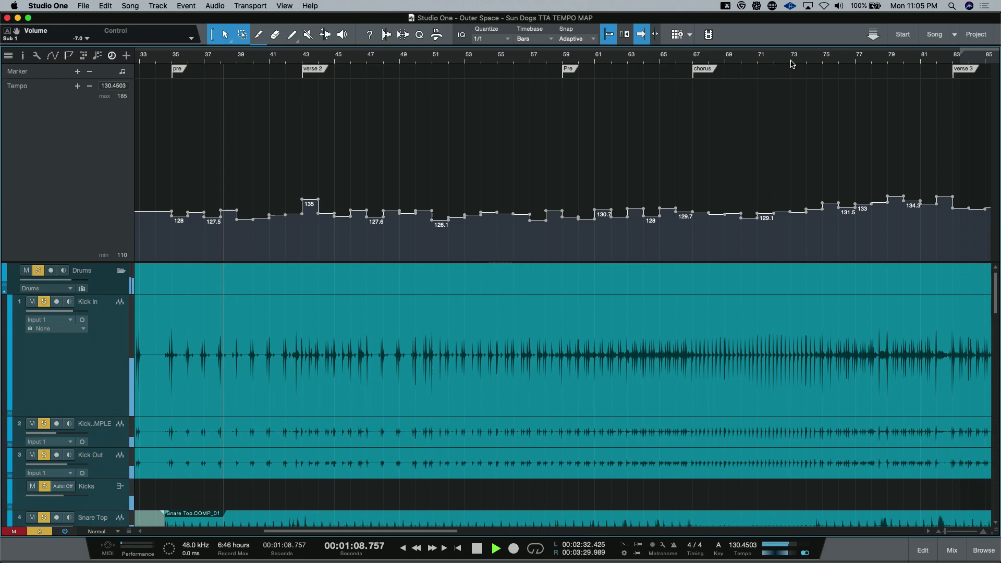
pyautogui.press('space')
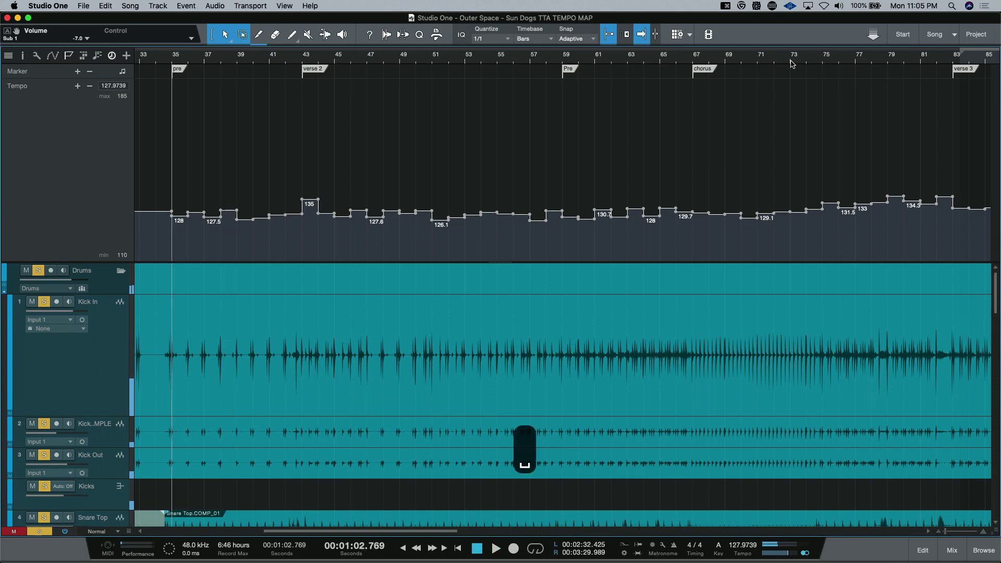
pyautogui.click(821, 63)
pyautogui.press('space')
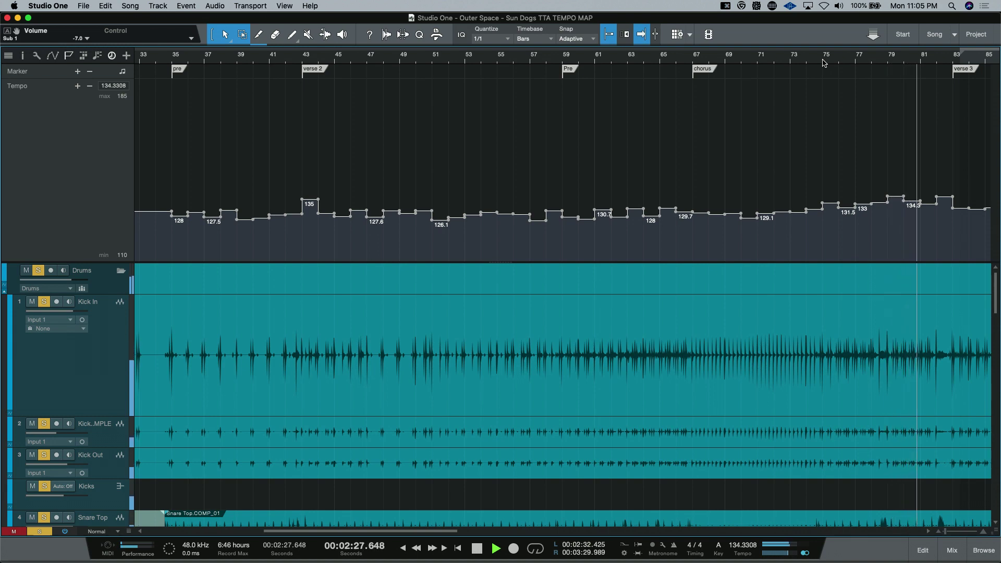
pyautogui.press('space')
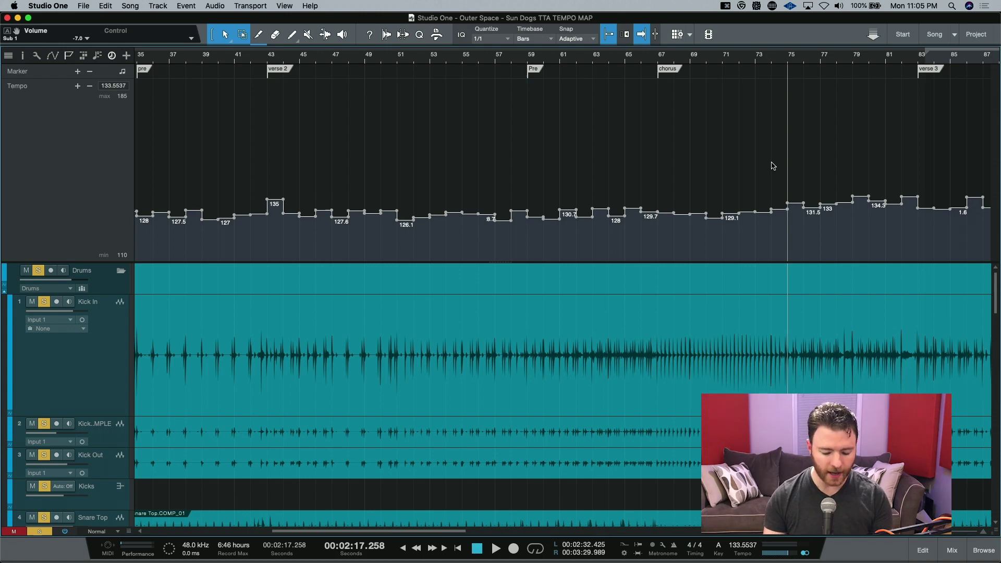
pyautogui.press('w')
pyautogui.press('w')
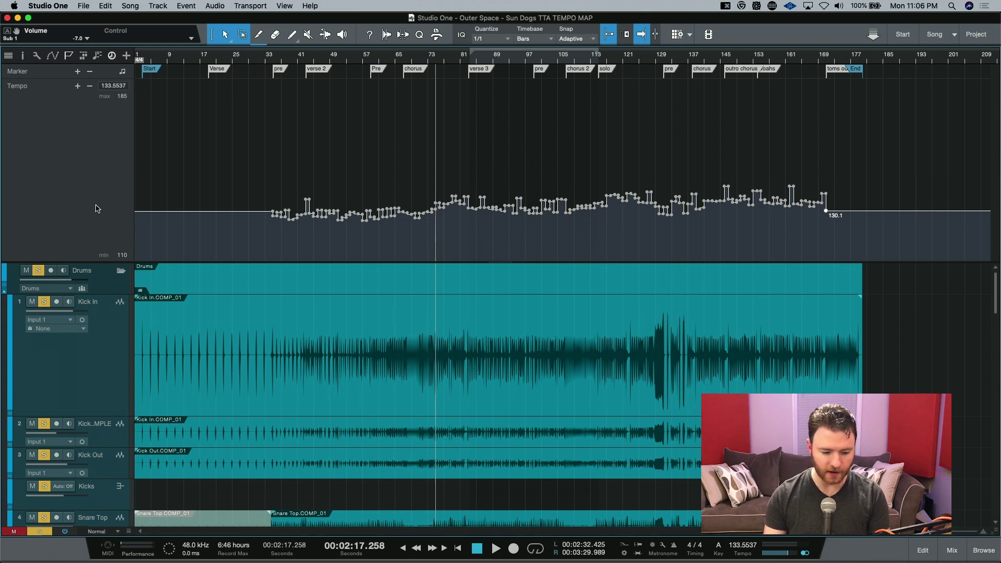
# Shrink the Tempo track and view bars 168–176 around the toms outro at bar 171.
pyautogui.moveTo(84, 251); pyautogui.dragTo(89, 136)
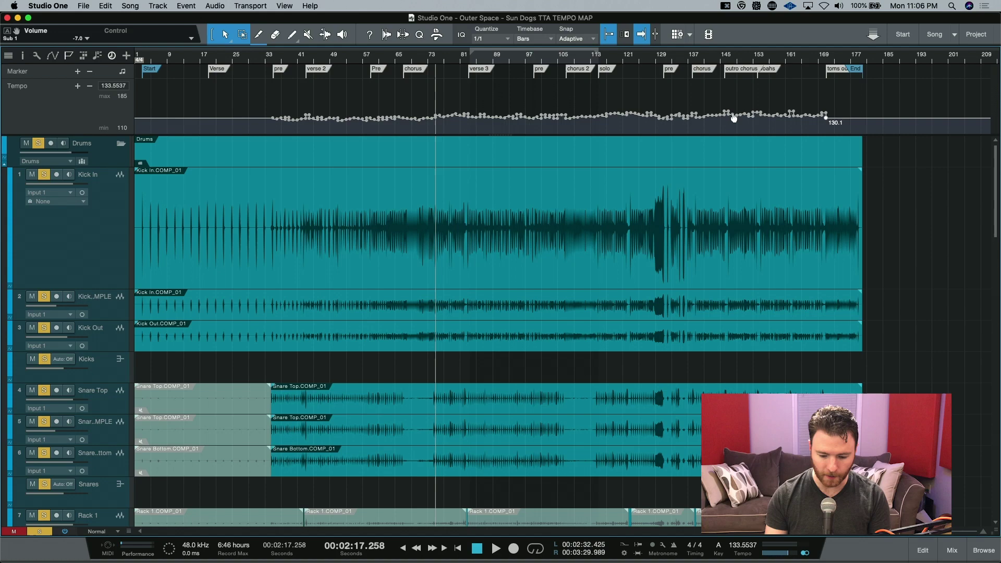
pyautogui.click(826, 59)
pyautogui.press('e')
pyautogui.press('e')
pyautogui.press('e')
pyautogui.press('e')
pyautogui.press('e')
pyautogui.press('e')
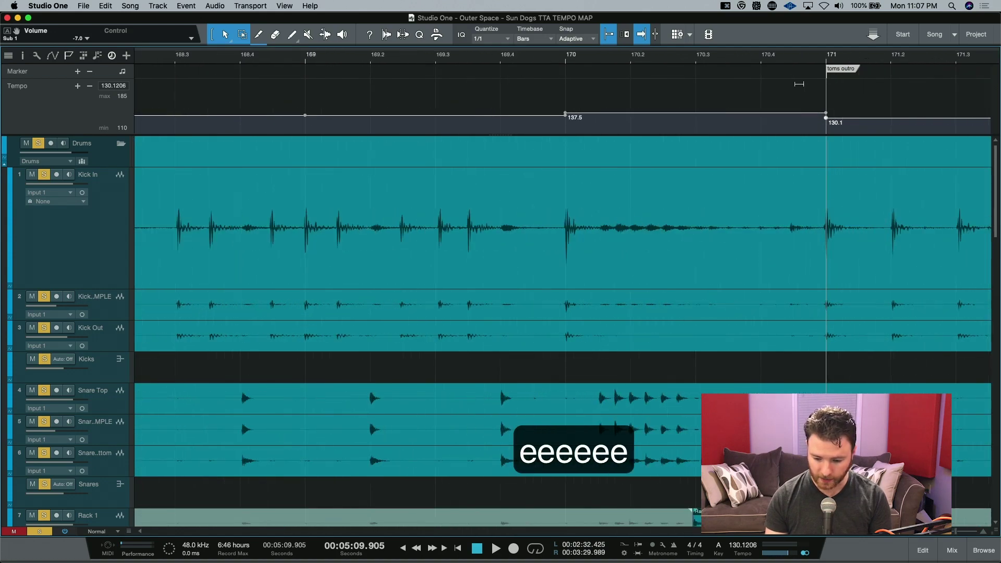
pyautogui.hscroll(10, 700, 124)
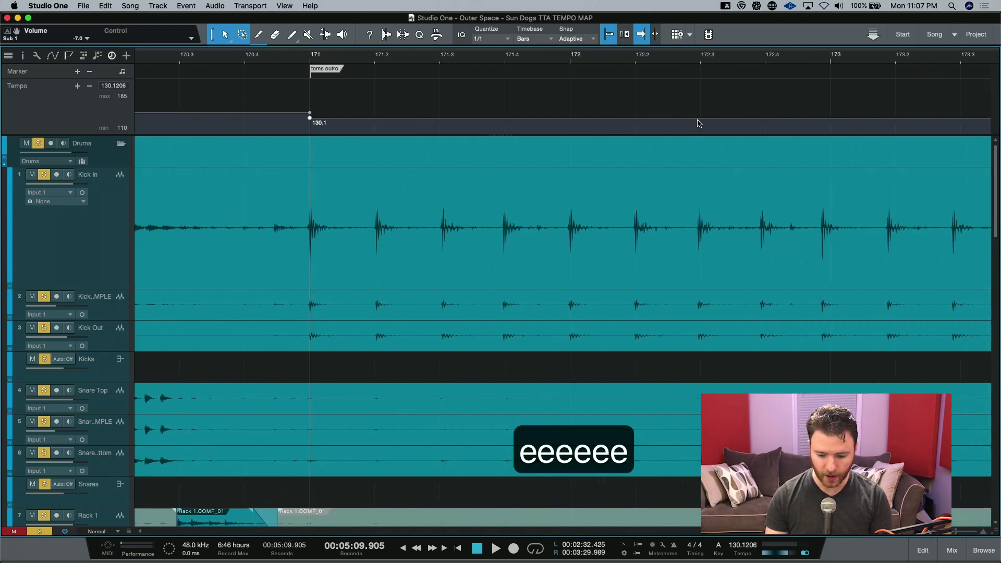
pyautogui.press('w')
pyautogui.hscroll(1, 699, 125)
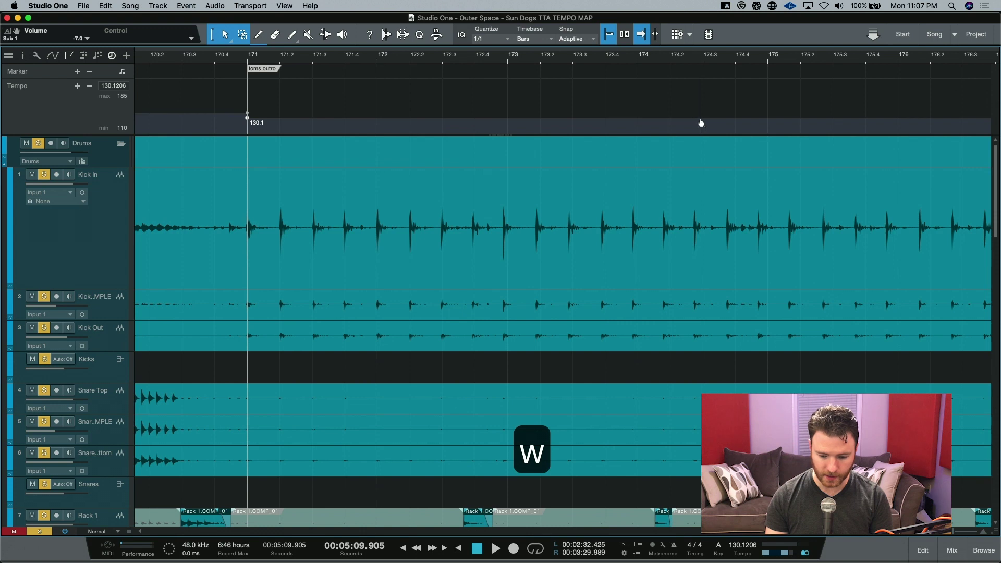
# Add 130.1 BPM tempo points at bars 172 and 173, checking the bar 172 kick downbeat.
pyautogui.click(378, 122)
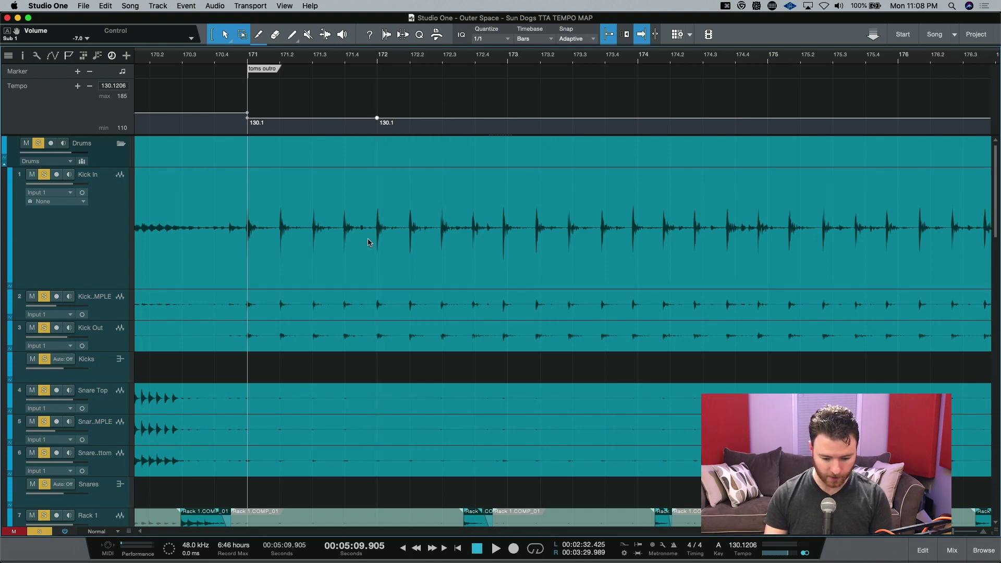
pyautogui.click(380, 52)
pyautogui.press('e')
pyautogui.press('e')
pyautogui.press('e')
pyautogui.press('e')
pyautogui.press('e')
pyautogui.press('e')
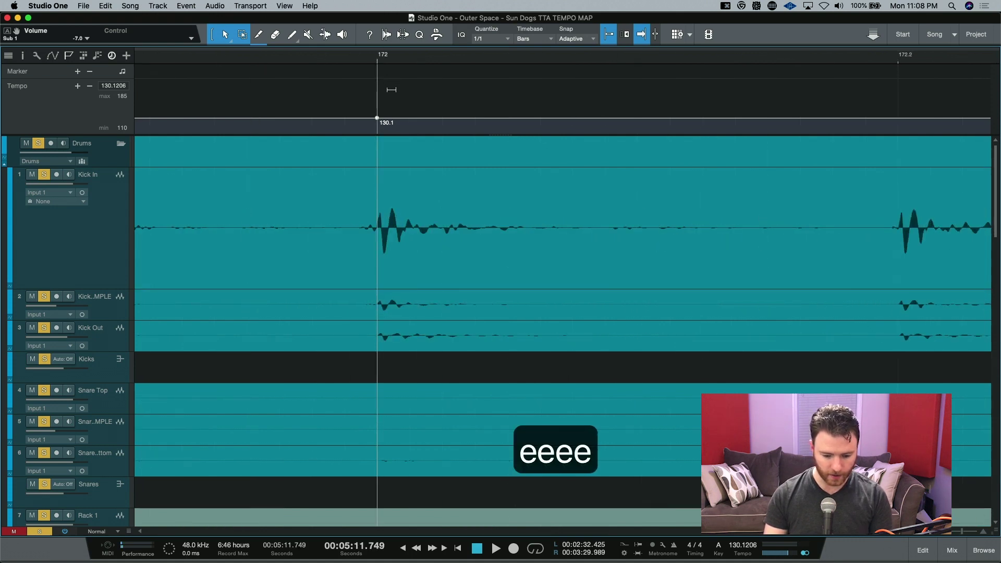
pyautogui.press('e')
pyautogui.press('e')
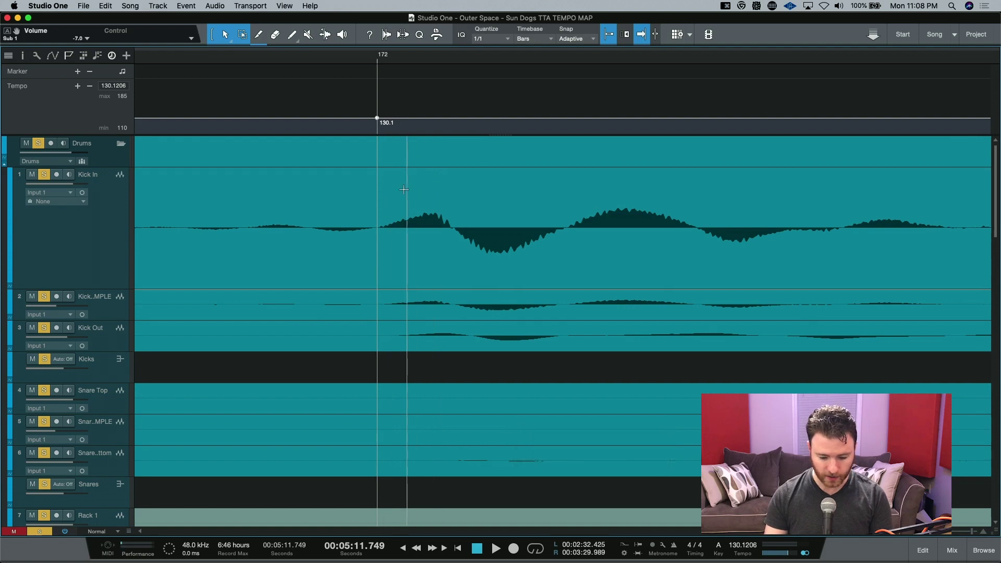
pyautogui.press('w')
pyautogui.press('w')
pyautogui.press('w')
pyautogui.press('w')
pyautogui.press('w')
pyautogui.press('w')
pyautogui.press('w')
pyautogui.press('w')
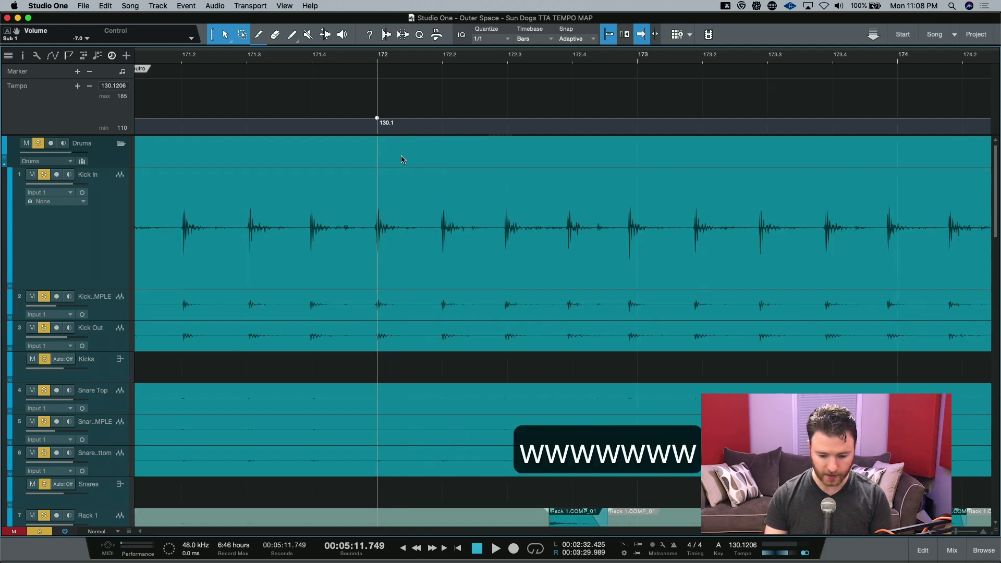
pyautogui.click(640, 123)
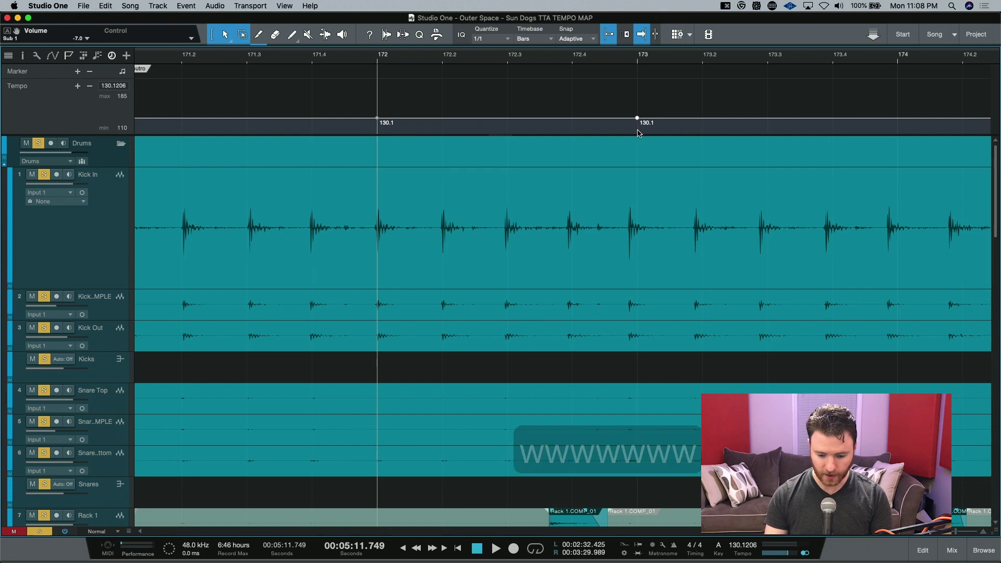
# Drag the bar 173 tempo point so bar 173 meets the kick hit at about 134.5 BPM.
pyautogui.click(632, 61)
pyautogui.press('e')
pyautogui.press('e')
pyautogui.press('e')
pyautogui.press('e')
pyautogui.press('e')
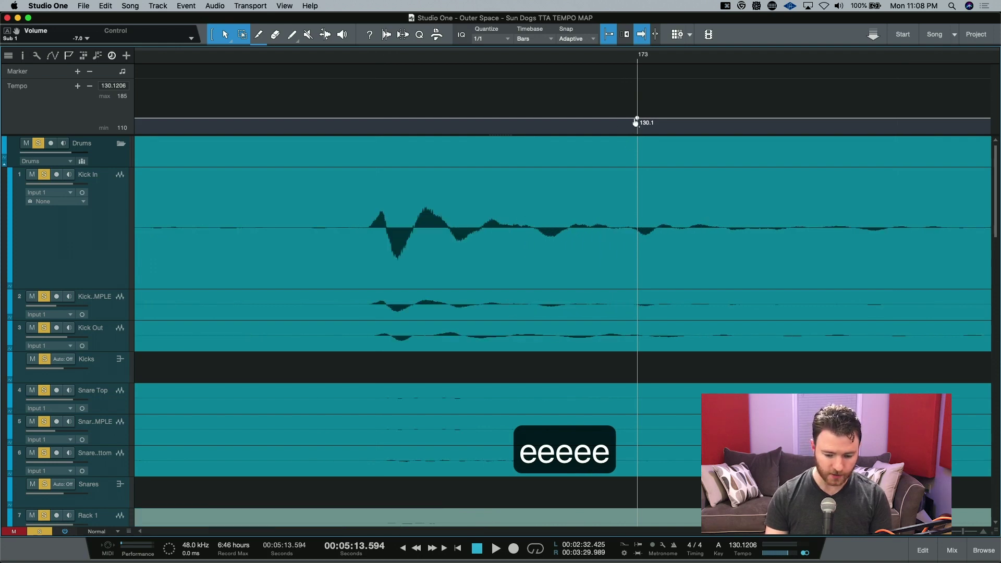
pyautogui.moveTo(638, 119)
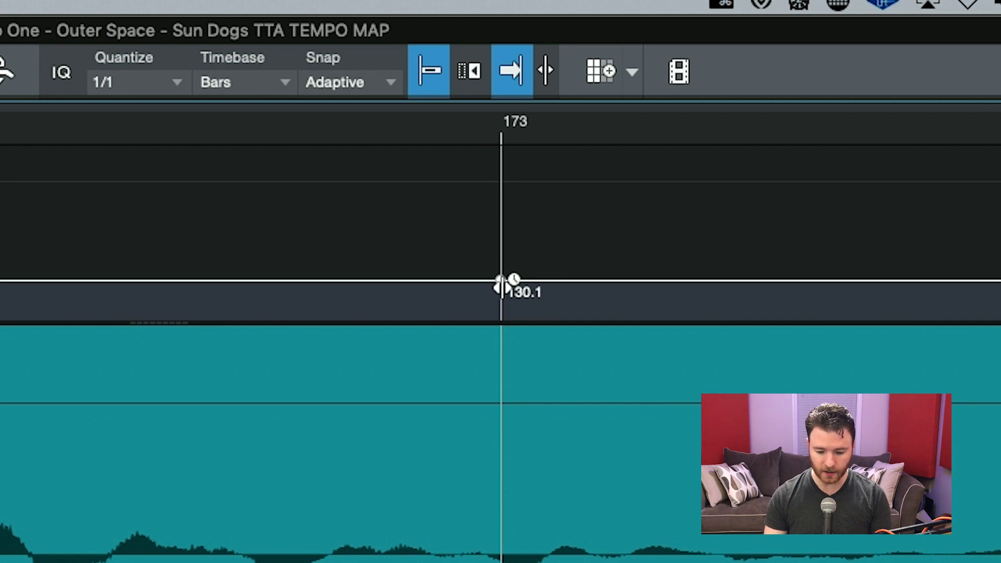
pyautogui.moveTo(576, 254); pyautogui.dragTo(122, 286)
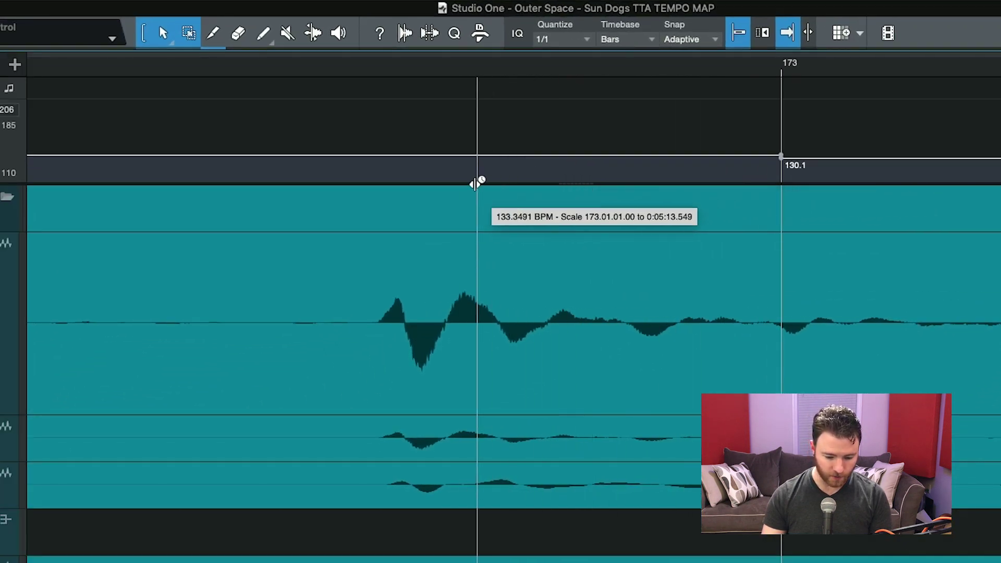
pyautogui.moveTo(475, 184); pyautogui.dragTo(378, 190)
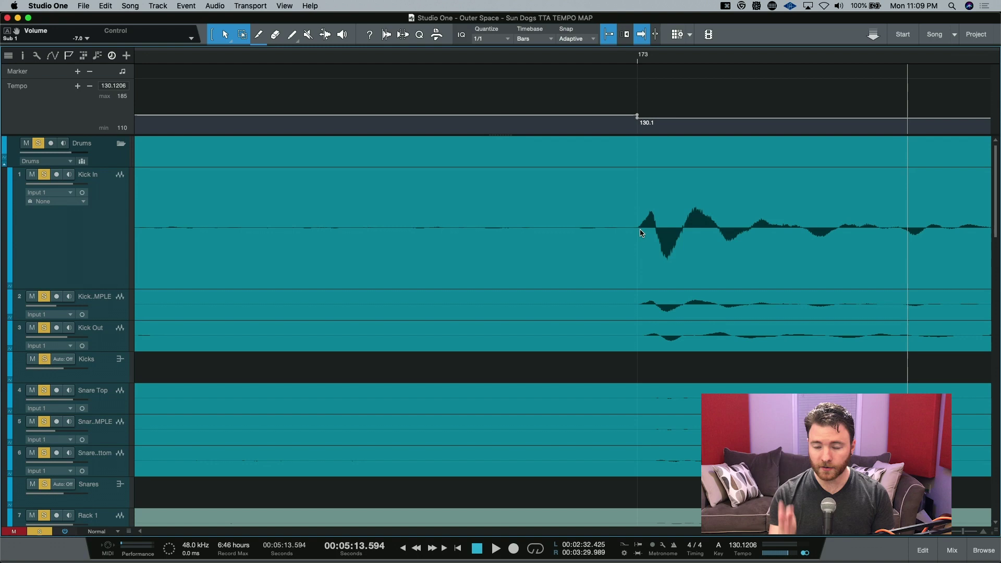
# Zoom to the bar 174 downbeat and drag its tempo point onto the kick.
pyautogui.press('w')
pyautogui.press('w')
pyautogui.press('w')
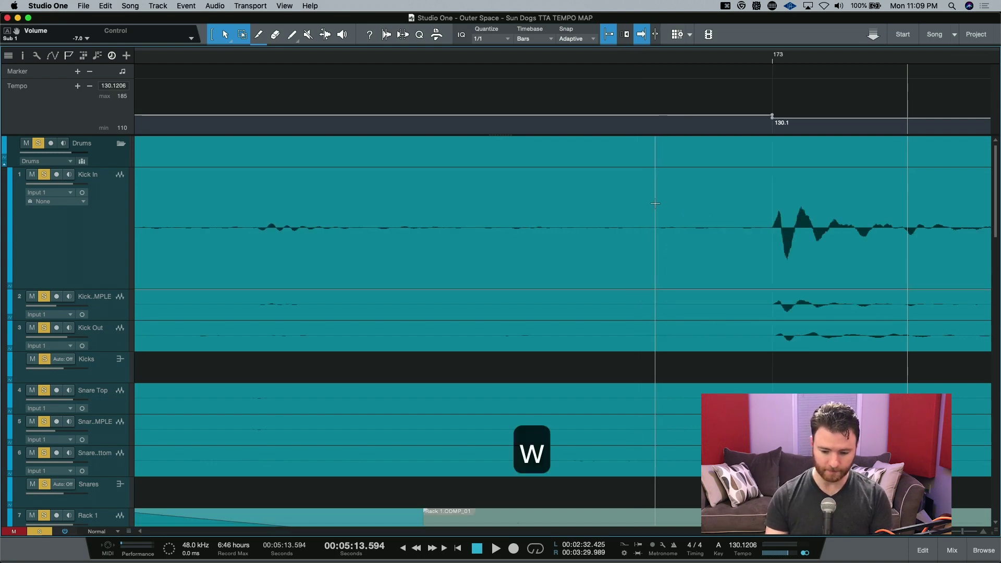
pyautogui.press('w')
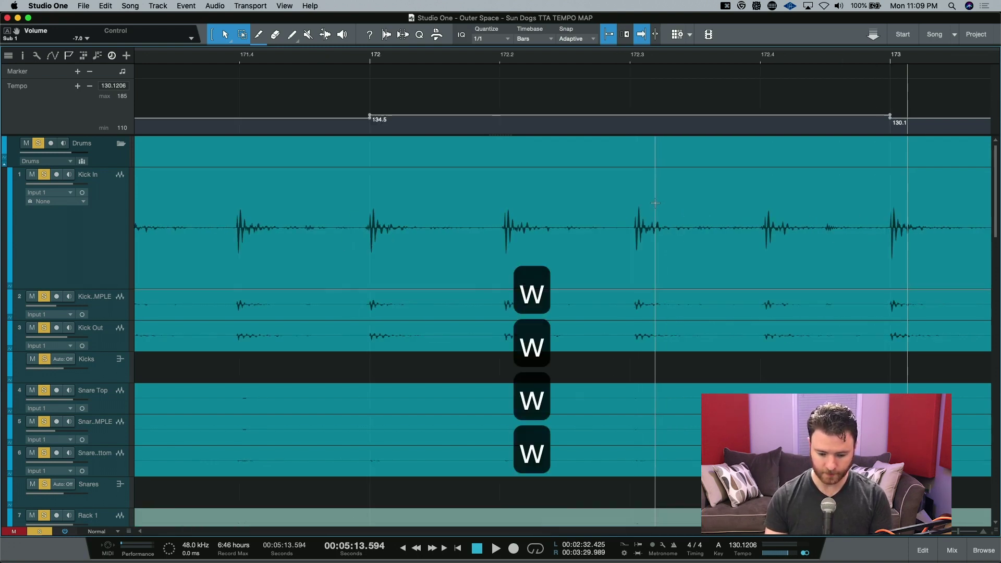
pyautogui.press('w')
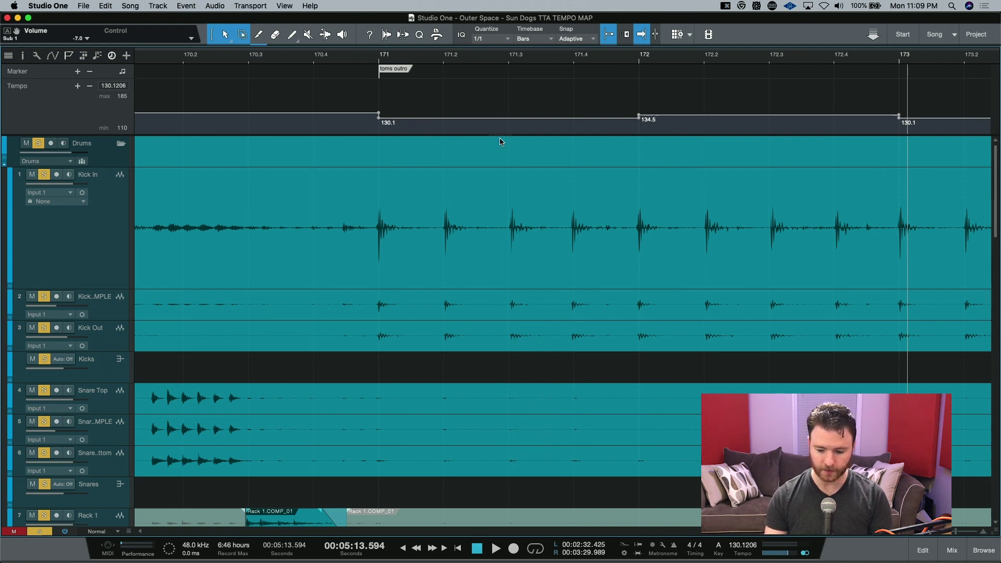
pyautogui.hscroll(5, 499, 139)
pyautogui.press('e')
pyautogui.press('e')
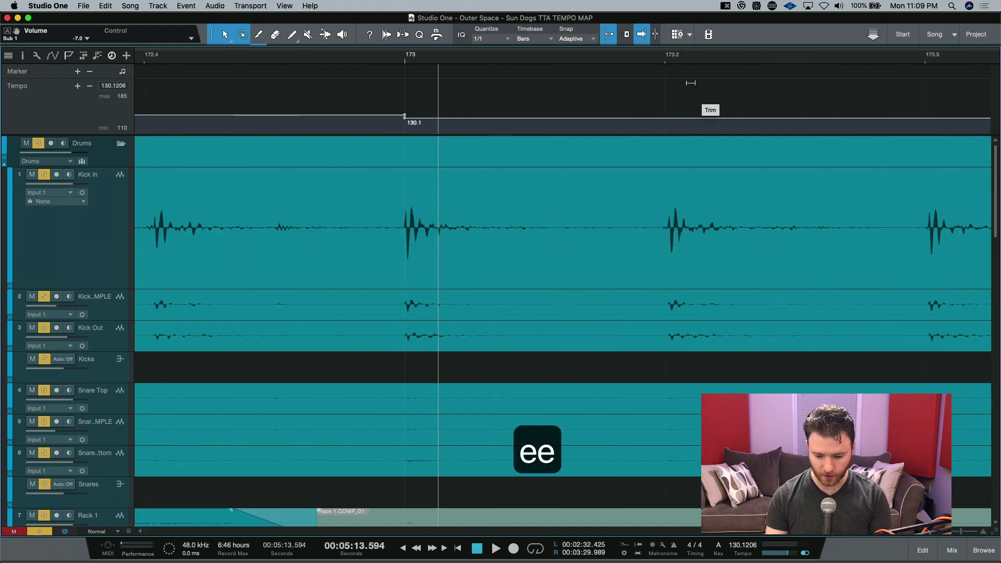
pyautogui.hscroll(6, 678, 92)
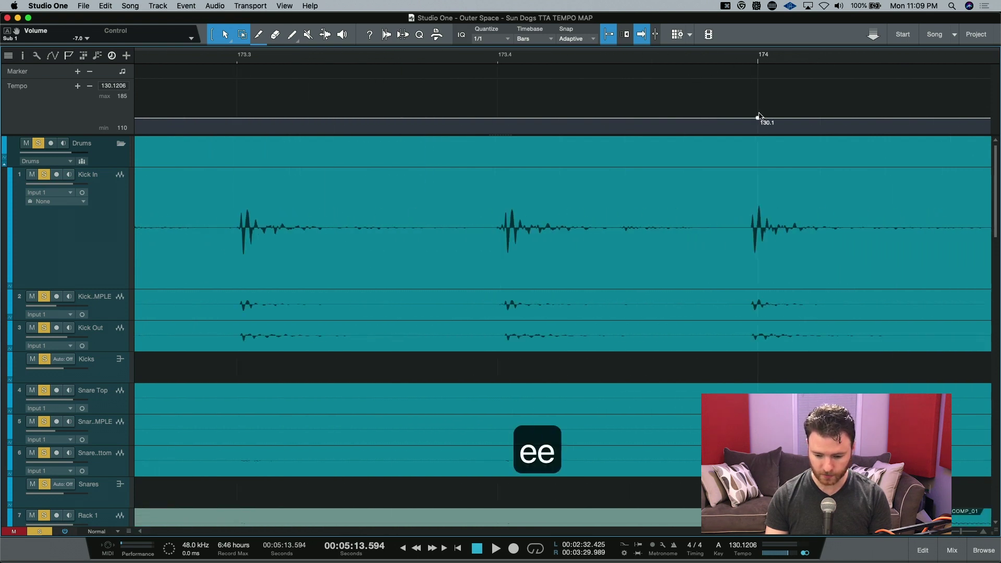
pyautogui.moveTo(759, 117); pyautogui.dragTo(509, 119)
pyautogui.press('w')
pyautogui.press('w')
pyautogui.press('e')
pyautogui.press('e')
pyautogui.press('w')
pyautogui.press('w')
pyautogui.press('w')
pyautogui.press('e')
pyautogui.press('e')
pyautogui.press('e')
pyautogui.press('e')
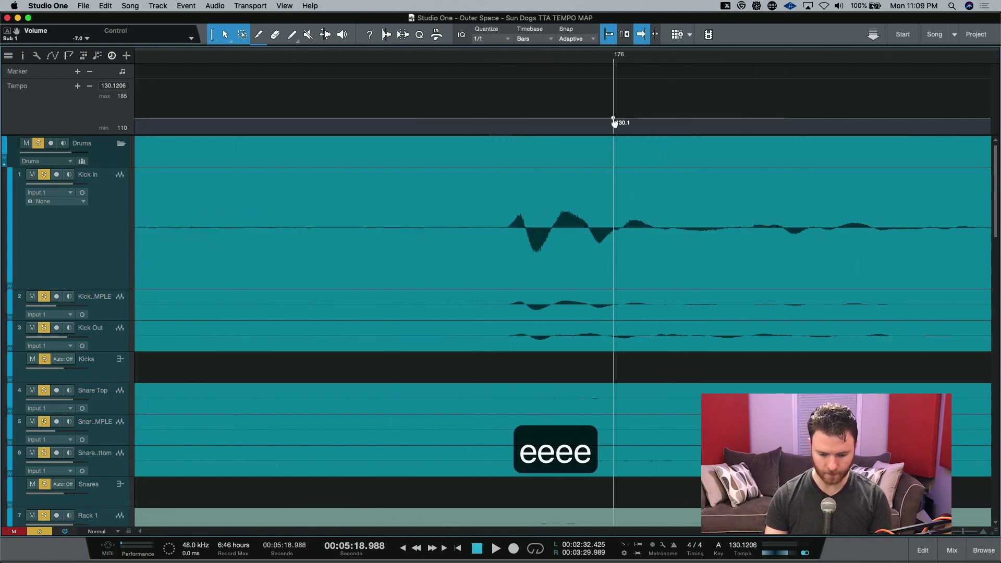
pyautogui.press('w')
pyautogui.press('w')
pyautogui.press('w')
pyautogui.press('w')
# Align the following tempo points through bar 179 with their kicks, then review the outro points.
pyautogui.moveTo(614, 123); pyautogui.dragTo(493, 136)
pyautogui.press('e')
pyautogui.press('e')
pyautogui.press('e')
pyautogui.press('e')
pyautogui.press('w')
pyautogui.press('e')
pyautogui.press('e')
pyautogui.press('e')
pyautogui.press('e')
pyautogui.press('w')
pyautogui.press('w')
pyautogui.press('w')
pyautogui.press('w')
pyautogui.press('w')
pyautogui.press('w')
pyautogui.click(714, 117)
pyautogui.press('e')
pyautogui.press('e')
pyautogui.press('e')
pyautogui.press('e')
pyautogui.press('e')
pyautogui.press('w')
pyautogui.press('w')
pyautogui.press('w')
pyautogui.press('w')
pyautogui.press('w')
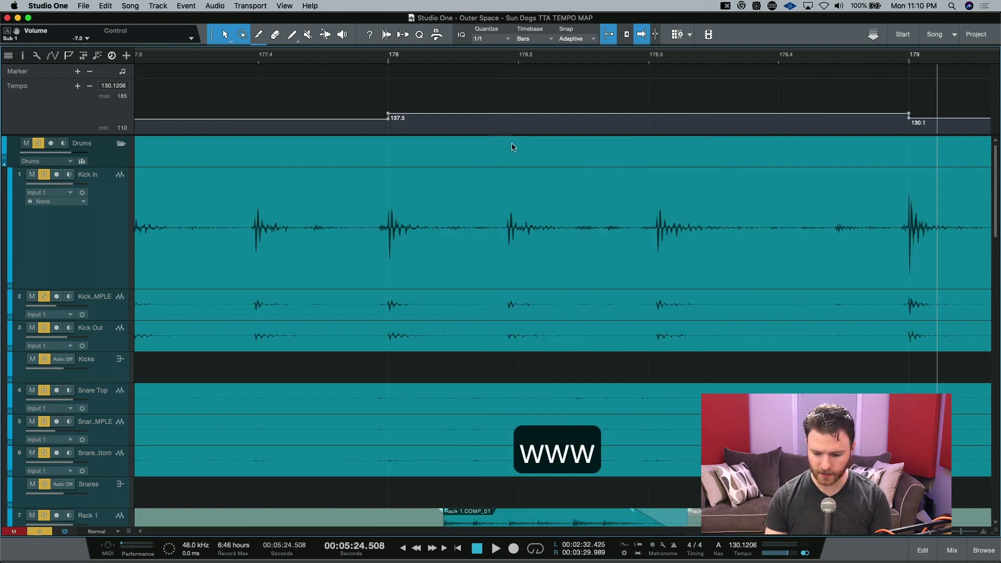
pyautogui.press('w')
pyautogui.press('w')
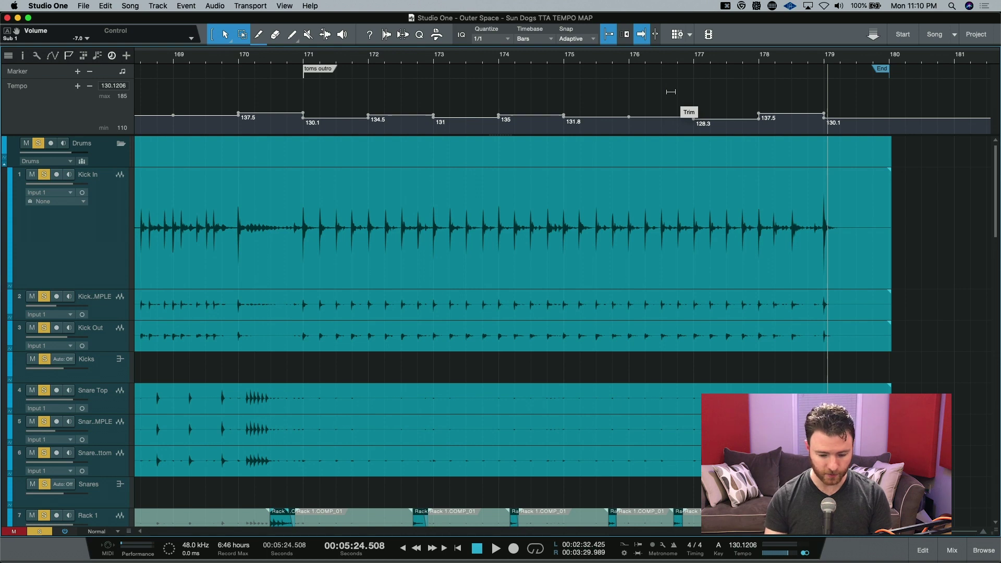
# Return playback to the toms outro marker at bar 171.
pyautogui.click(302, 59)
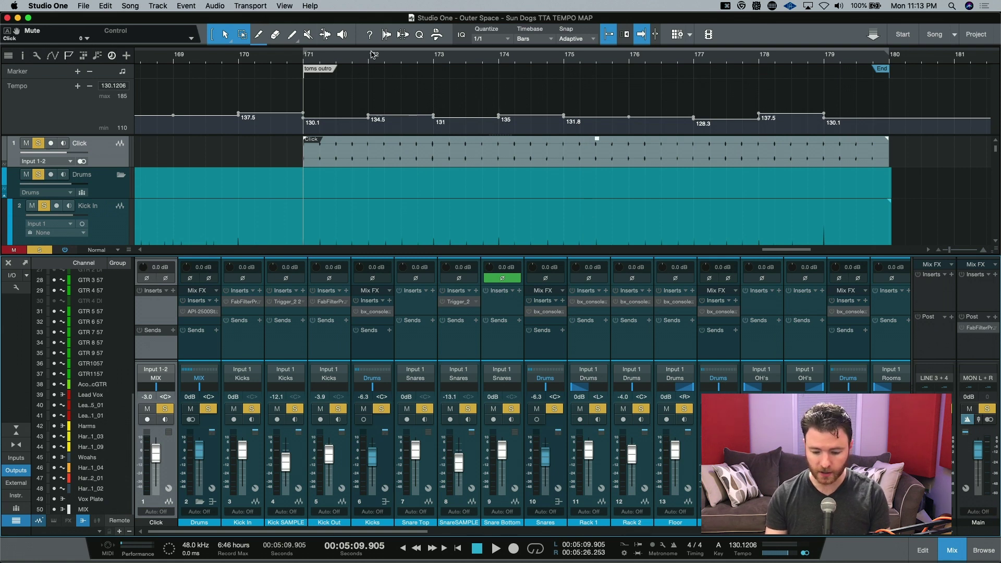
pyautogui.click(663, 546)
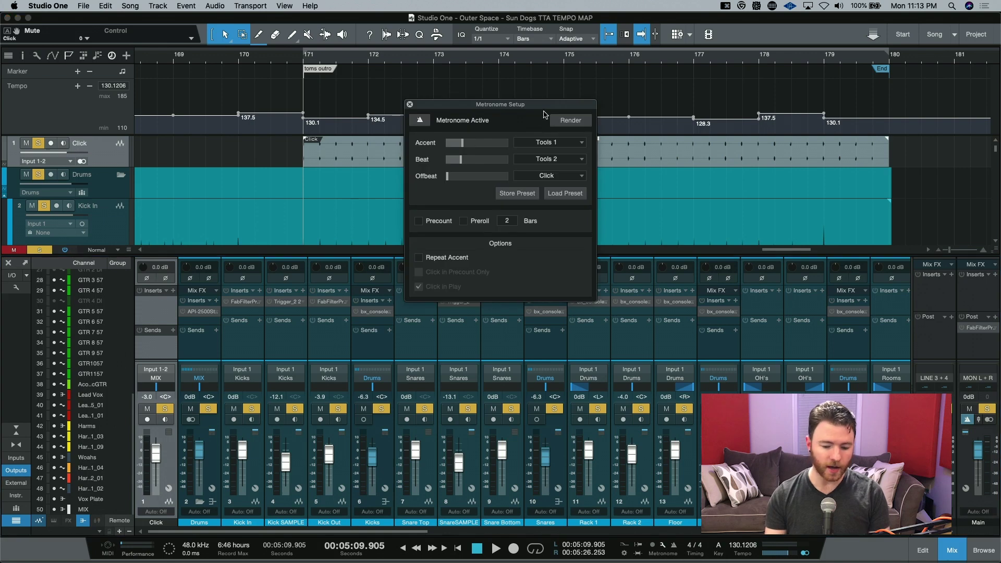
pyautogui.click(584, 123)
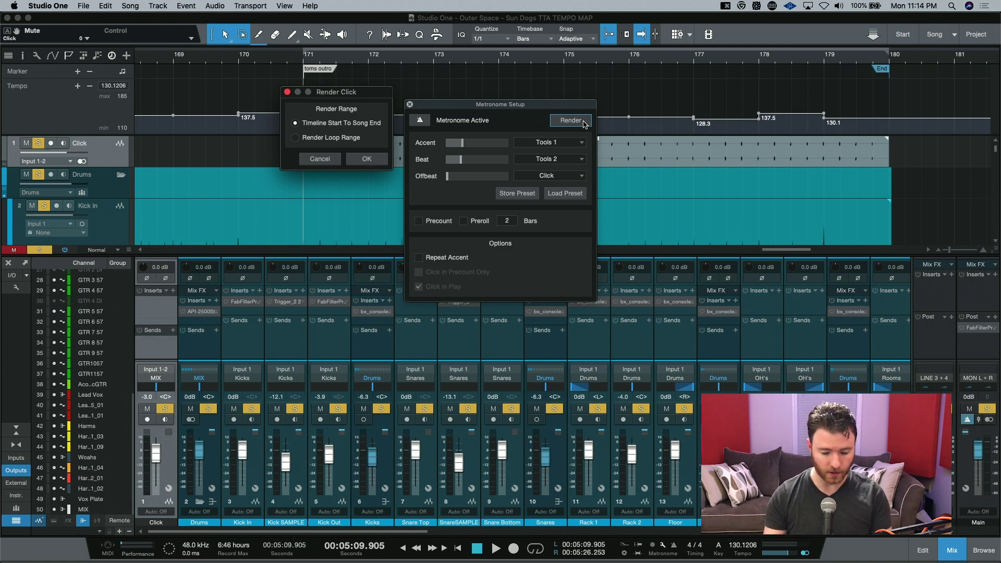
pyautogui.click(323, 140)
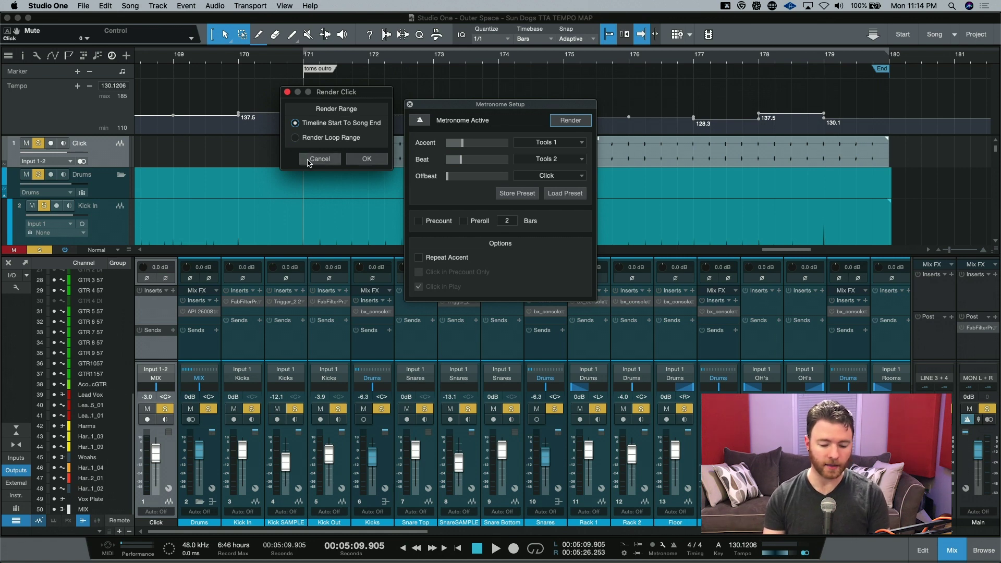
pyautogui.click(367, 158)
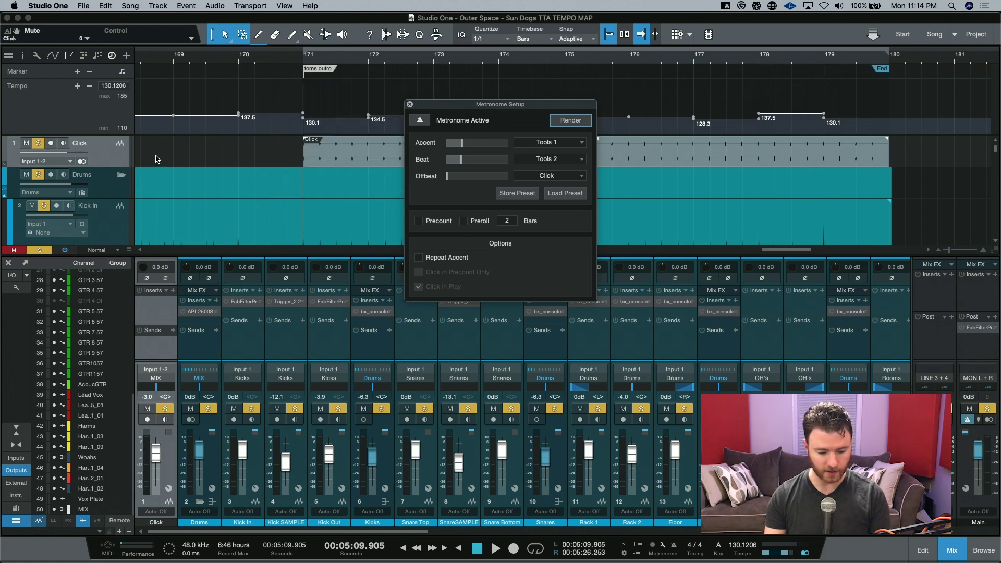
pyautogui.click(410, 105)
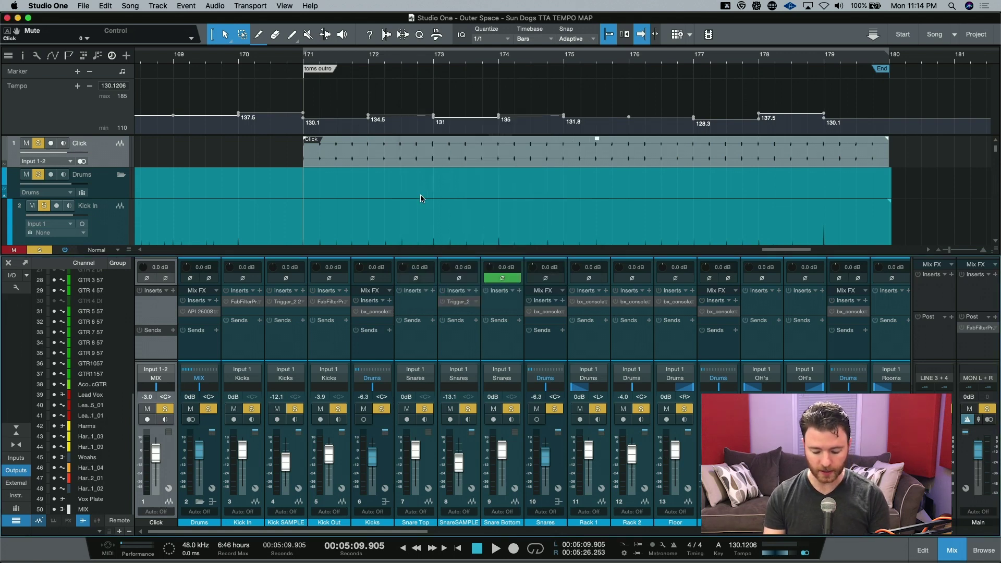
# Enable the metronome and play the outro against the click.
pyautogui.press('c')
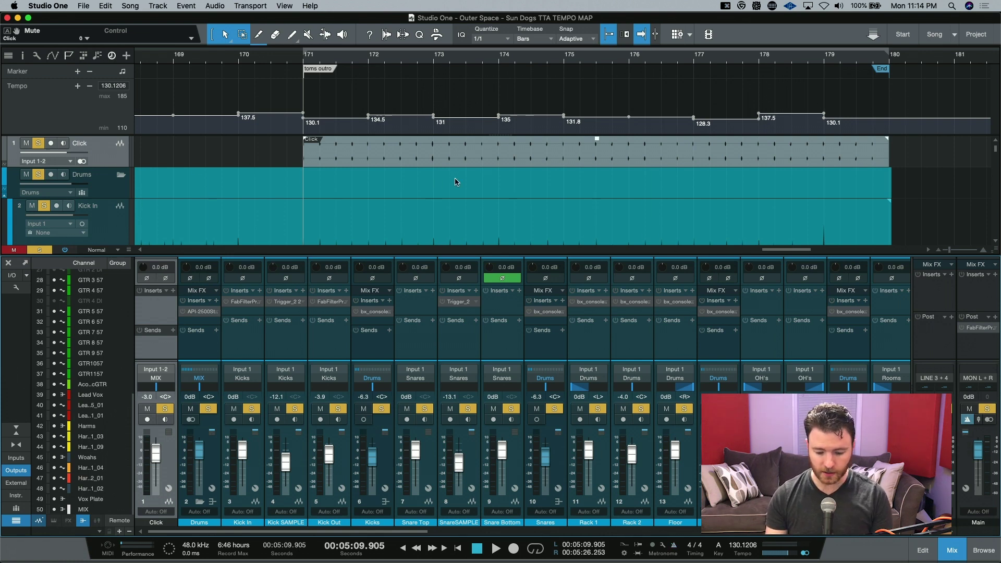
pyautogui.scroll(-1, 462, 173)
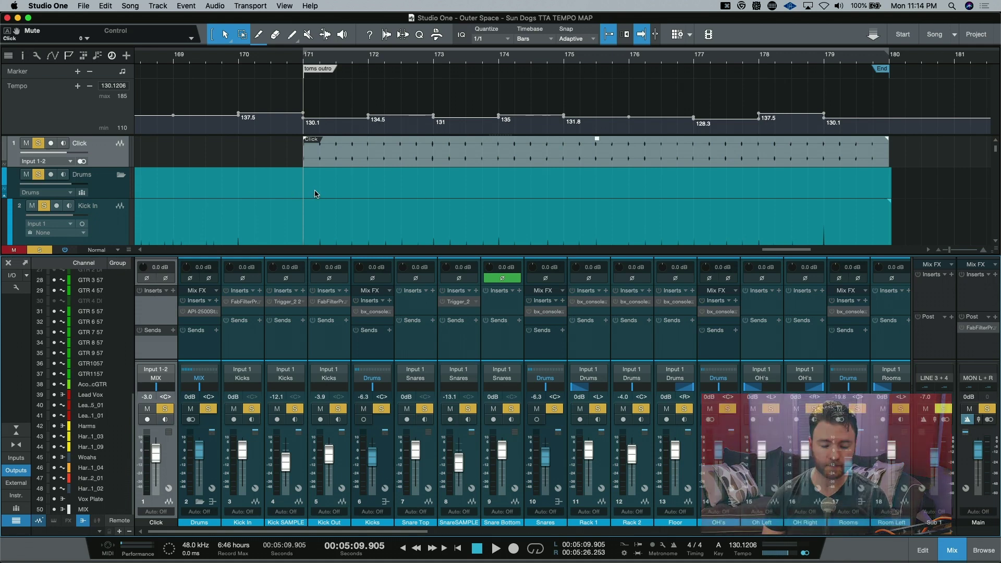
pyautogui.press('space')
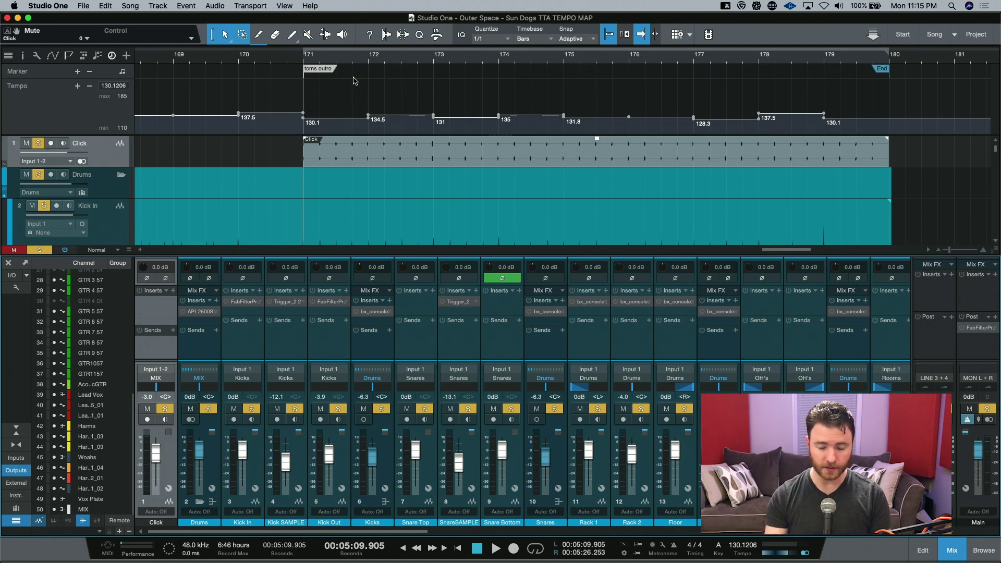
# Set up Save As to the Desktop as 'Space - Sun Dogs TTA TEMPO MAP' in MIDI File (.mid) format.
pyautogui.click(85, 6)
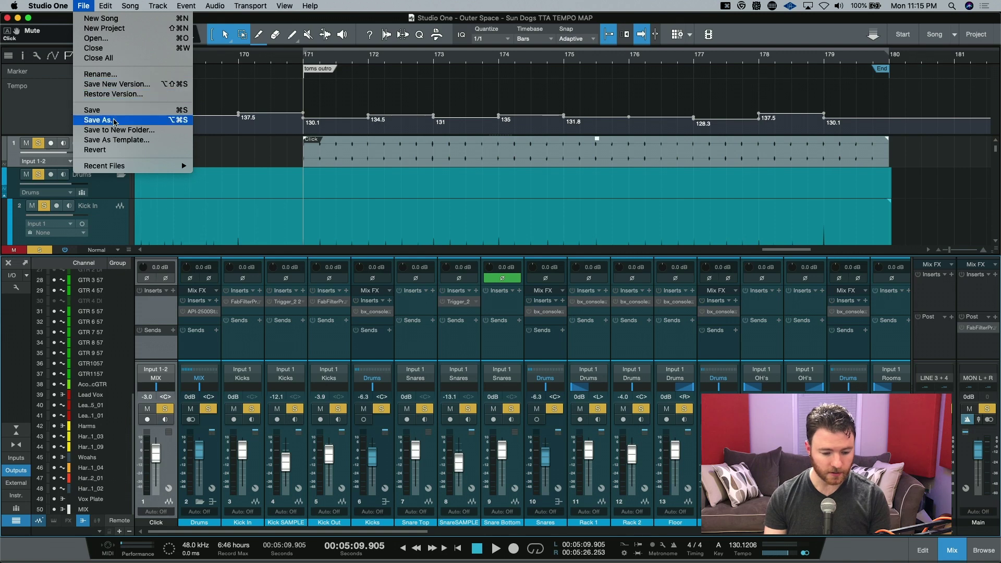
pyautogui.click(114, 120)
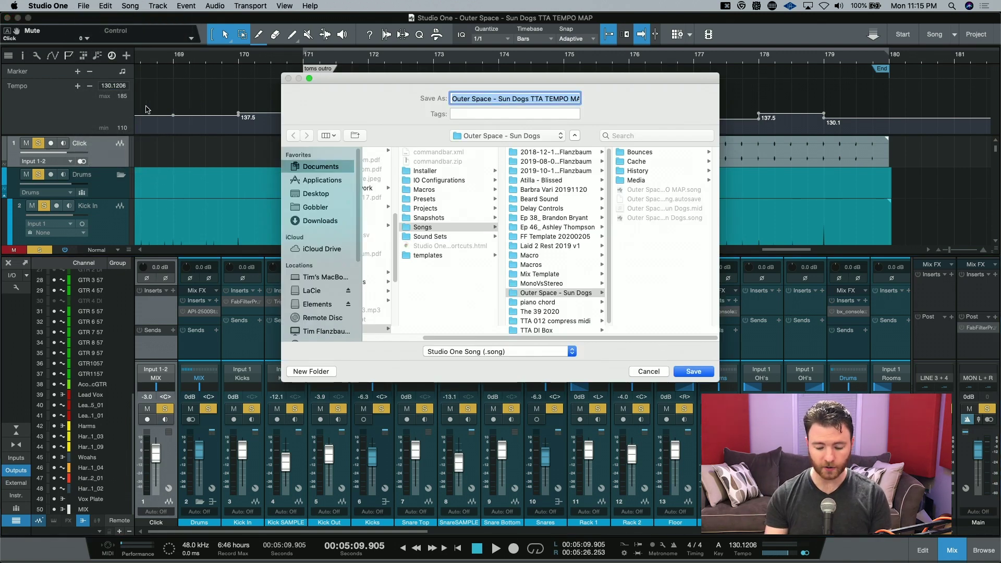
pyautogui.click(337, 195)
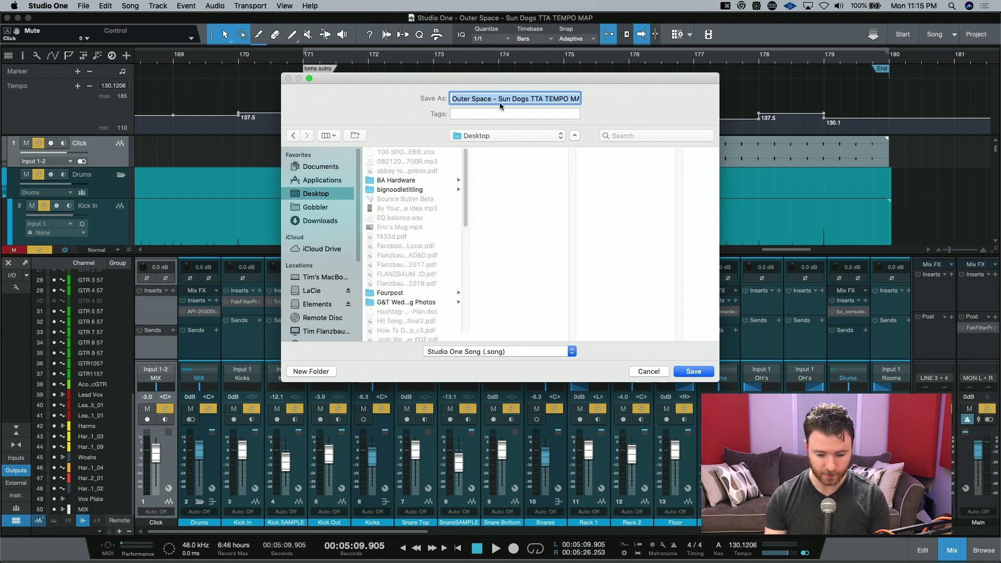
pyautogui.click(535, 101)
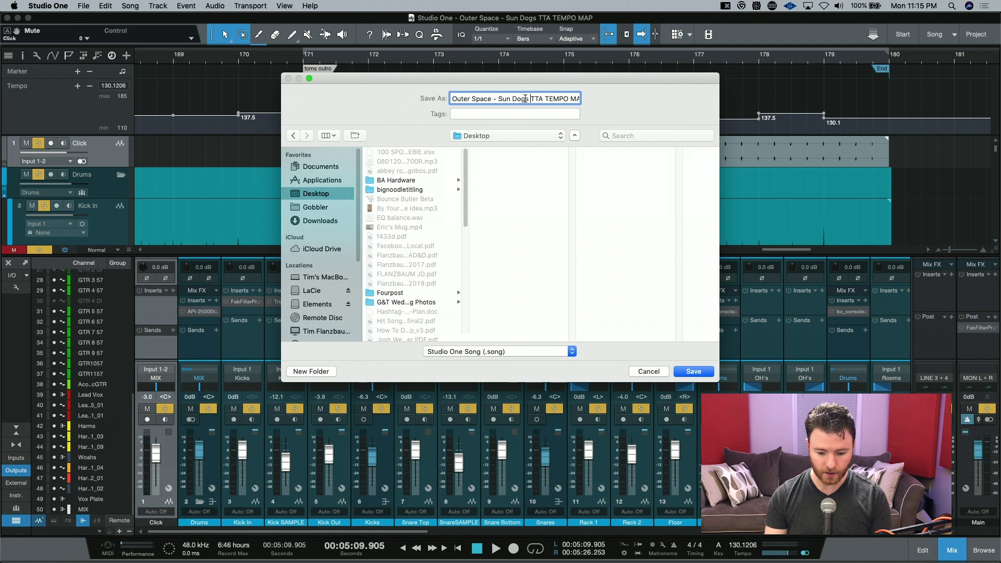
pyautogui.moveTo(527, 99); pyautogui.dragTo(600, 96)
pyautogui.press('Right')
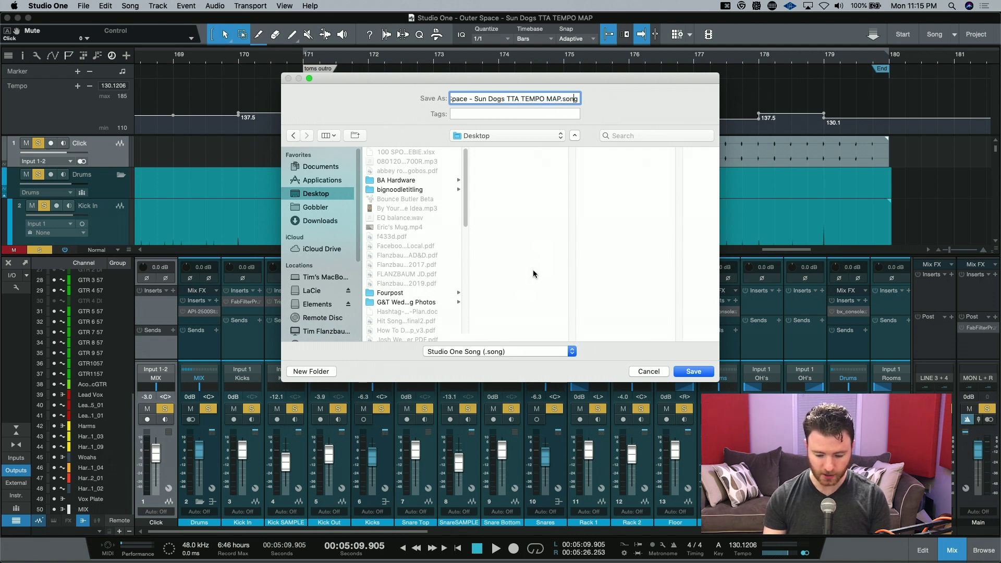
pyautogui.click(480, 352)
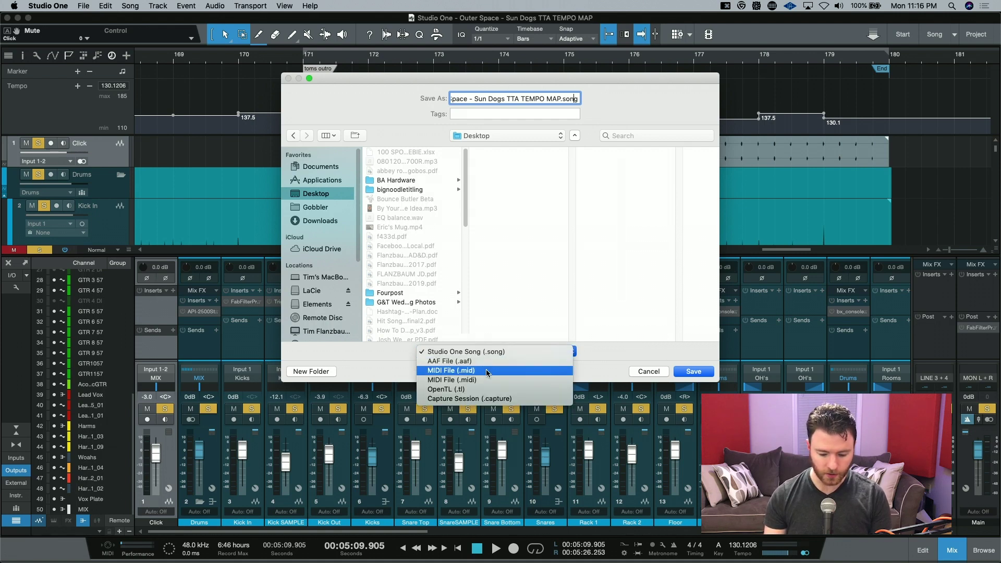
pyautogui.click(451, 370)
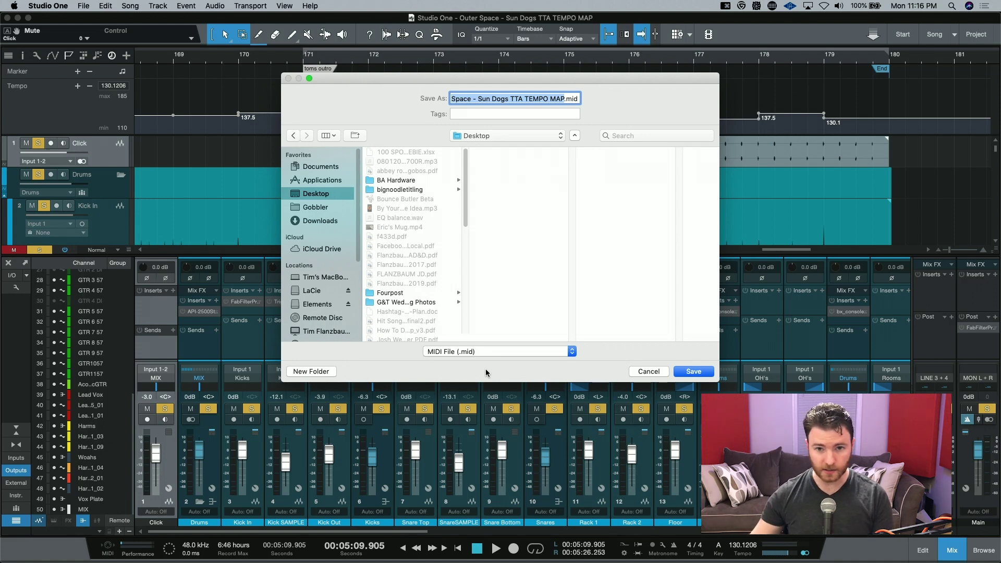
# Save the copy and accept the Use MIDI File Format warning to write the .mid file.
pyautogui.click(705, 373)
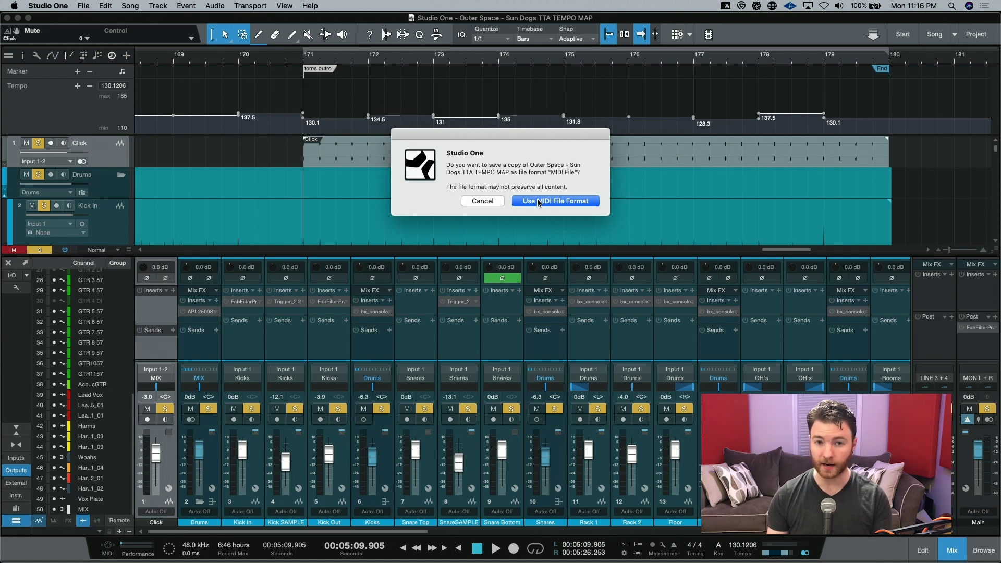
pyautogui.click(539, 203)
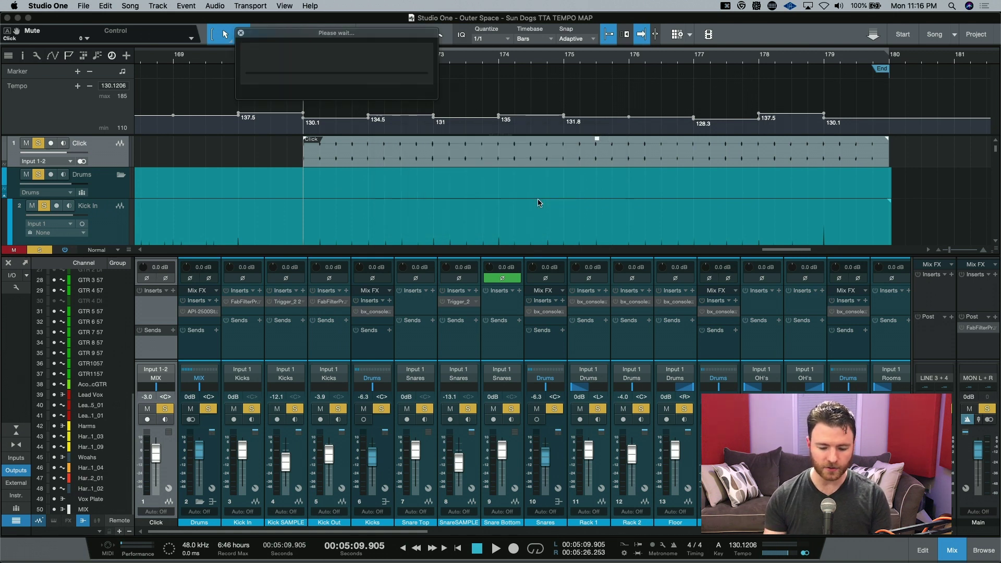